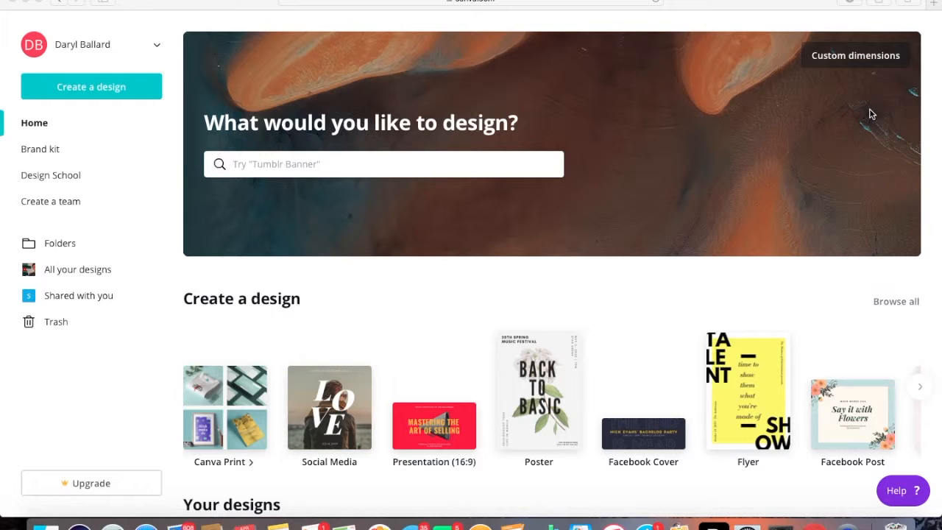
# Create a new blank design with custom dimensions of 640 × 360 px
pyautogui.click(93, 88)
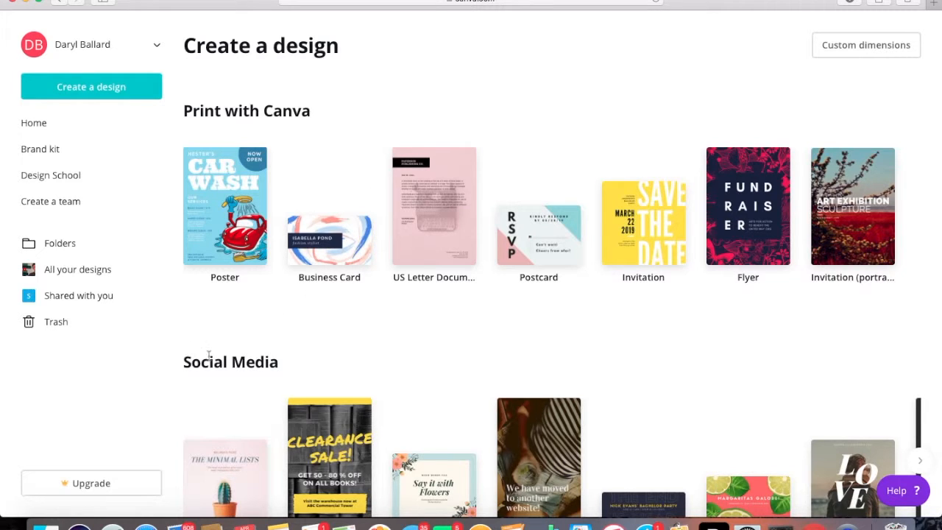
pyautogui.click(871, 47)
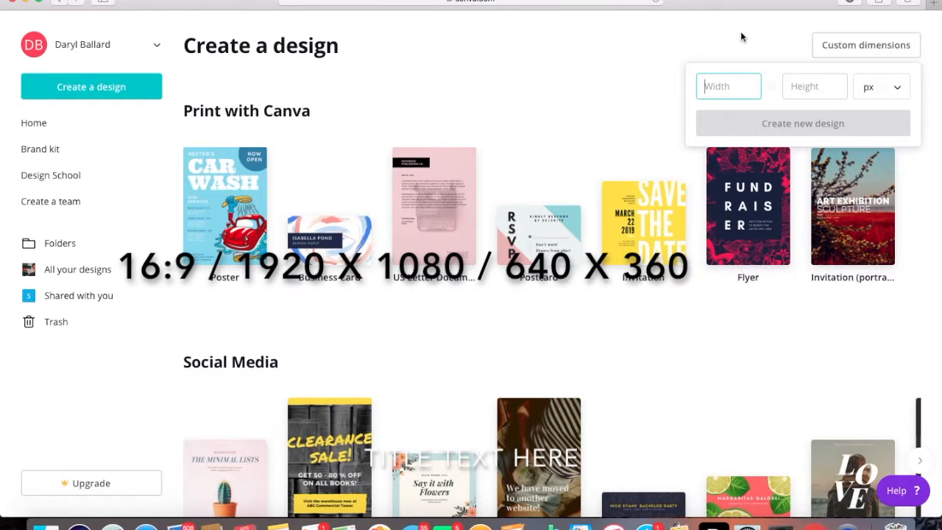
pyautogui.write('6')
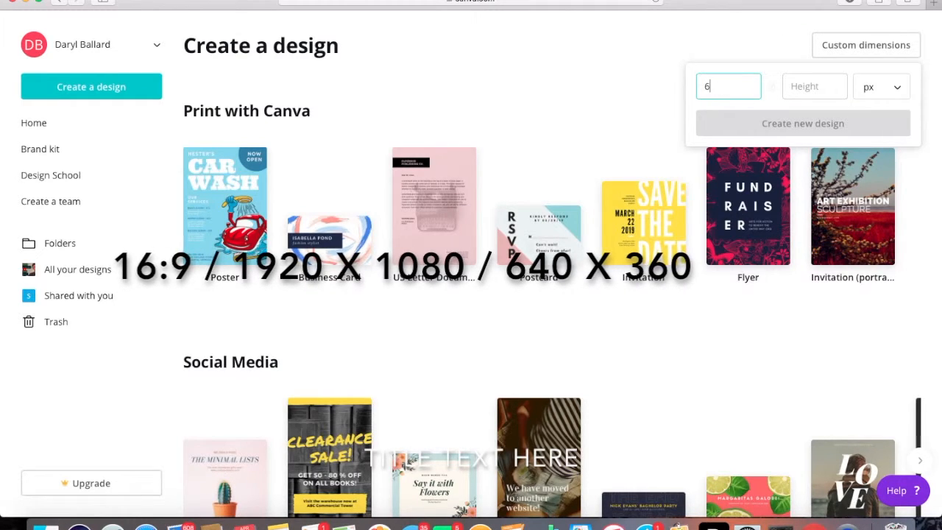
pyautogui.write('40')
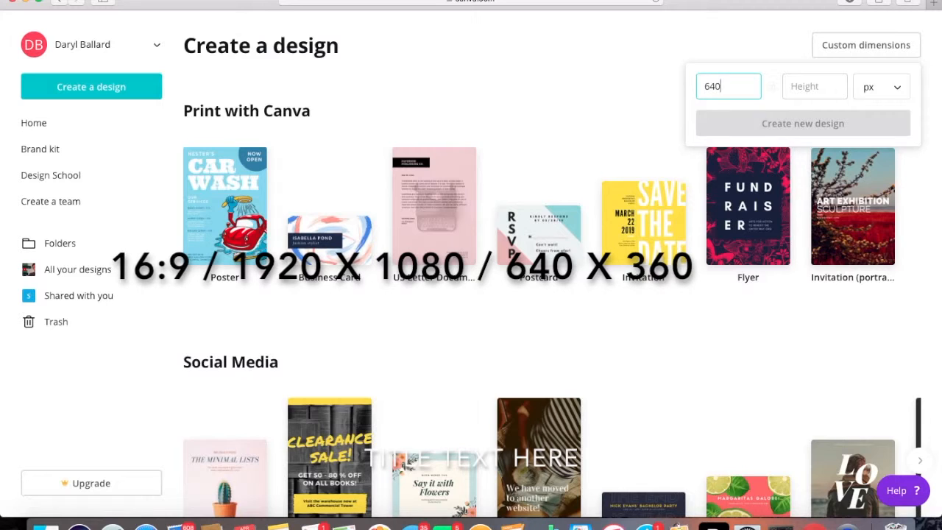
pyautogui.click(794, 86)
pyautogui.write('32')
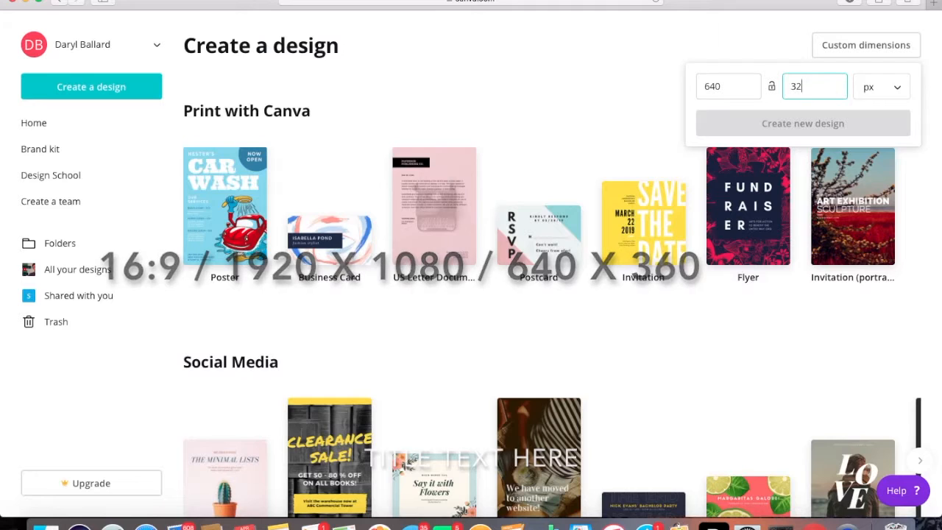
pyautogui.press('BackSpace')
pyautogui.press('BackSpace')
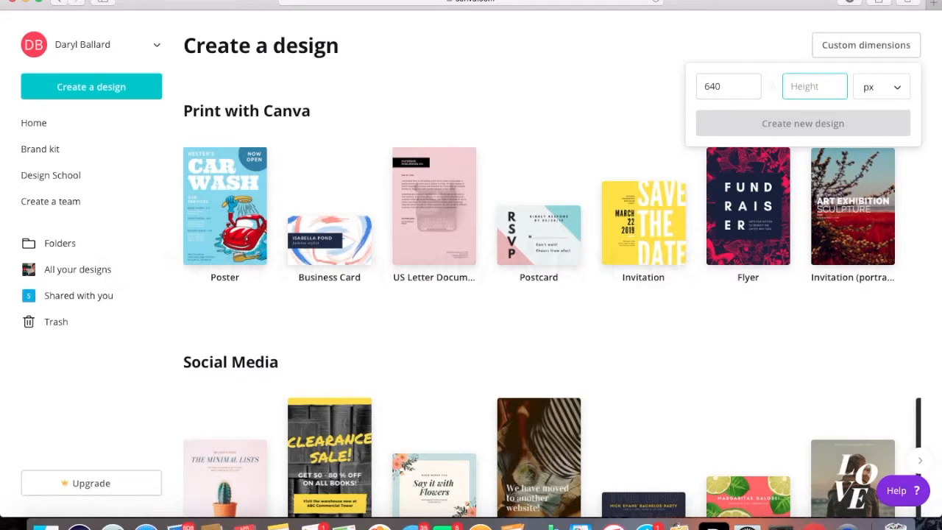
pyautogui.write('360')
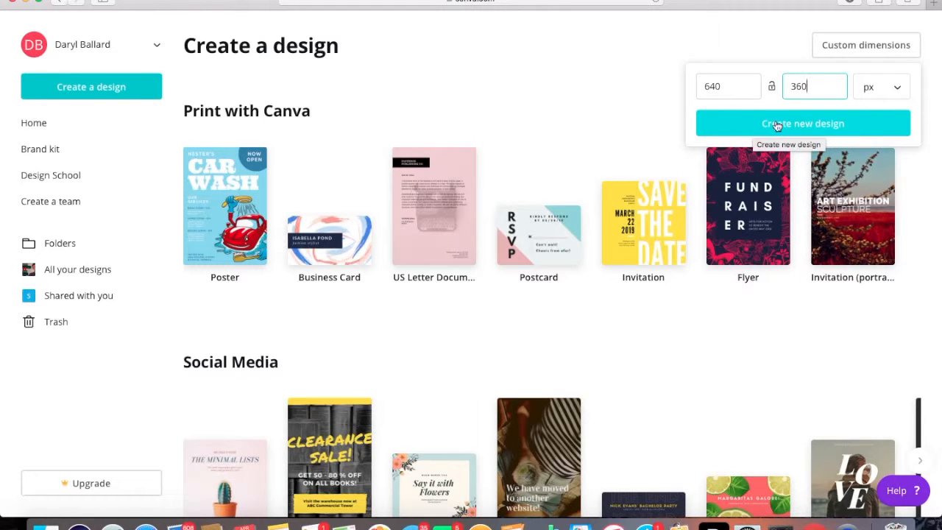
pyautogui.click(823, 127)
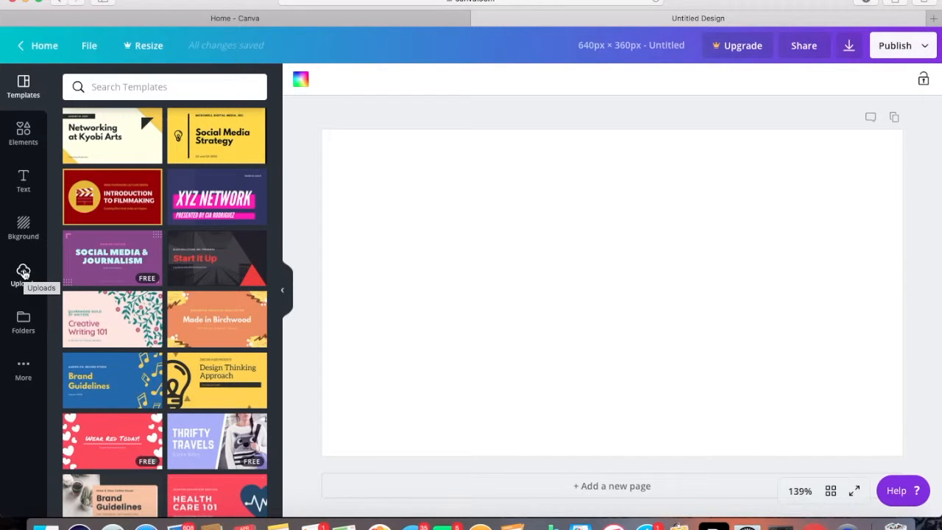
# Place the uploaded photo of the man with open palms on the page and enlarge it to cover the canvas
pyautogui.click(24, 274)
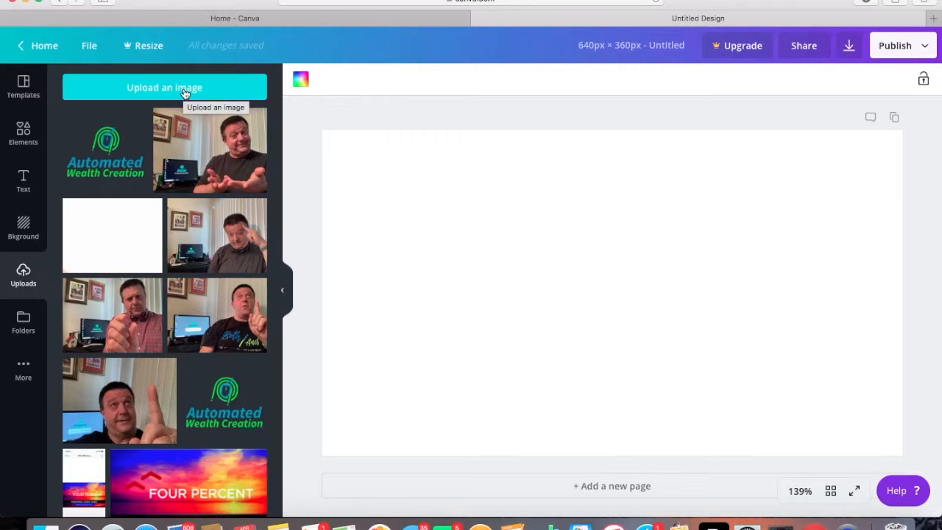
pyautogui.moveTo(208, 150); pyautogui.dragTo(504, 208)
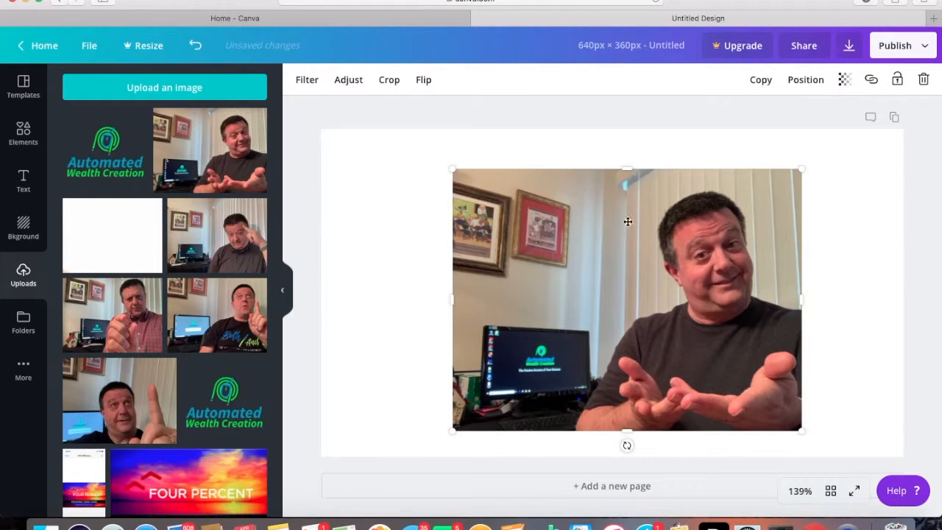
pyautogui.moveTo(449, 168); pyautogui.dragTo(401, 149)
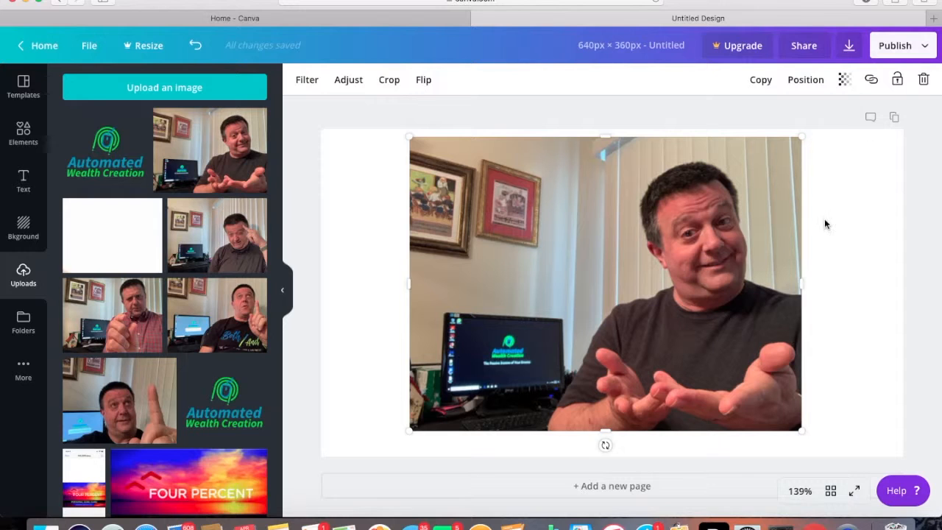
pyautogui.moveTo(801, 433); pyautogui.dragTo(931, 480)
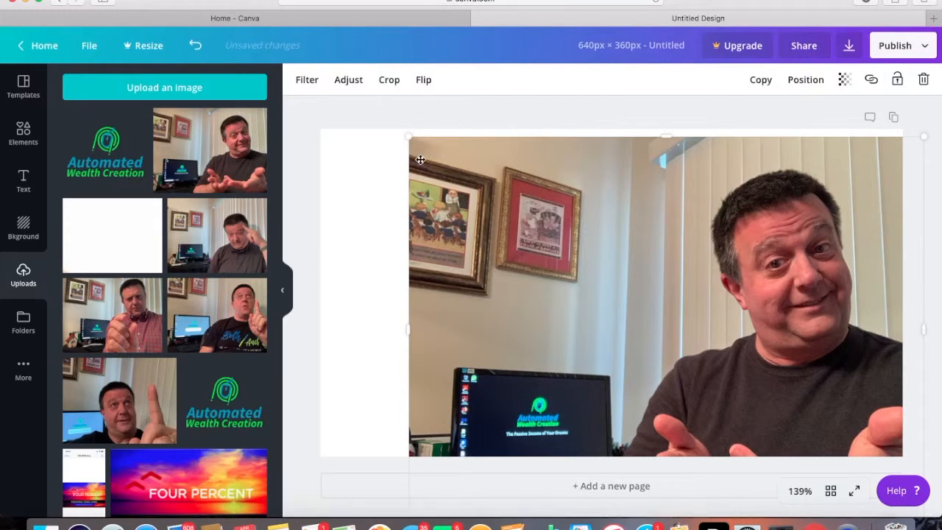
pyautogui.moveTo(350, 116); pyautogui.dragTo(263, 102)
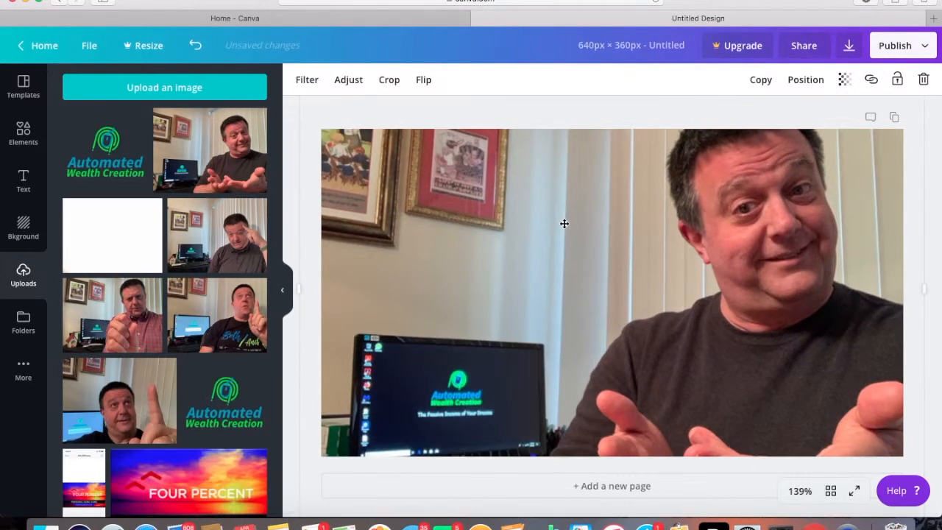
# Reposition and rescale the photo to fill the page, with the face at the right and the computer monitor at the lower left
pyautogui.moveTo(564, 223); pyautogui.dragTo(485, 137)
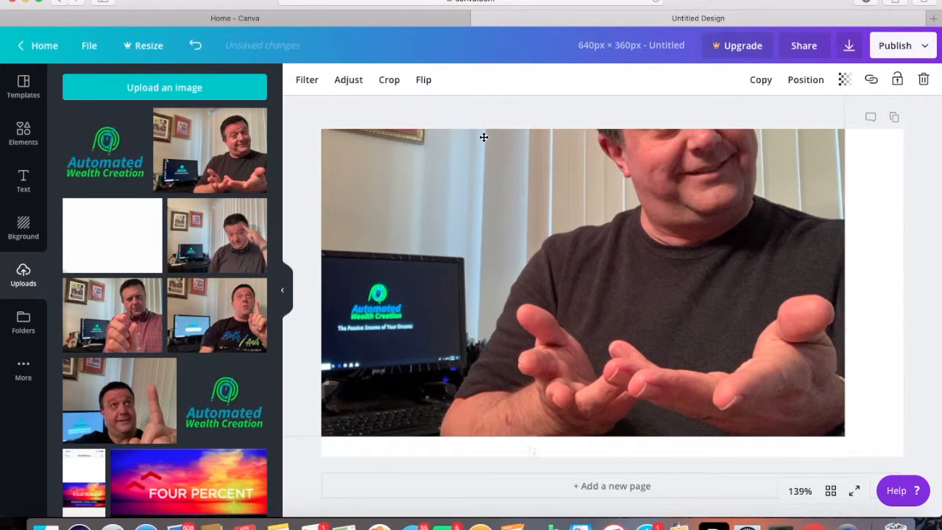
pyautogui.moveTo(845, 436); pyautogui.dragTo(907, 479)
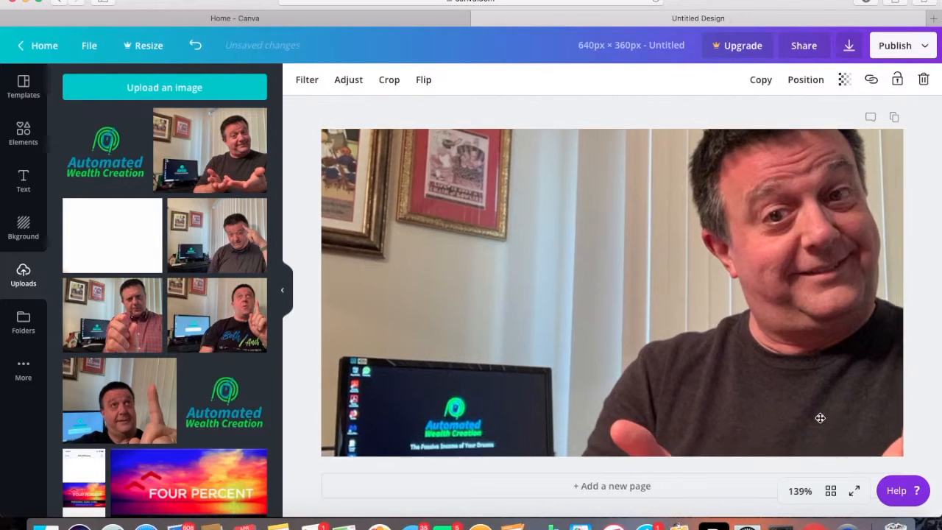
pyautogui.moveTo(780, 412)
pyautogui.mouseDown()
pyautogui.moveTo(739, 399)
pyautogui.moveTo(783, 402)
pyautogui.mouseUp()
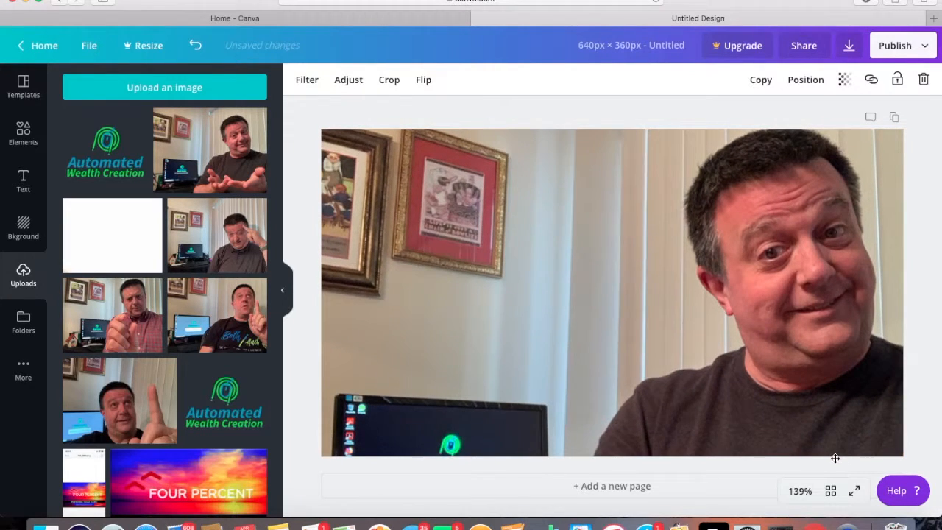
pyautogui.moveTo(831, 453); pyautogui.dragTo(821, 459)
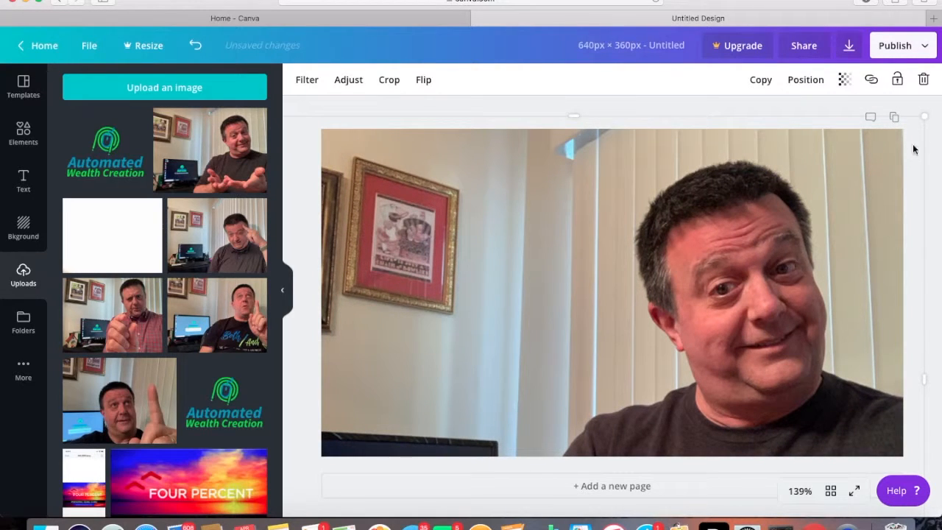
pyautogui.moveTo(926, 117); pyautogui.dragTo(882, 163)
pyautogui.moveTo(828, 254); pyautogui.dragTo(874, 187)
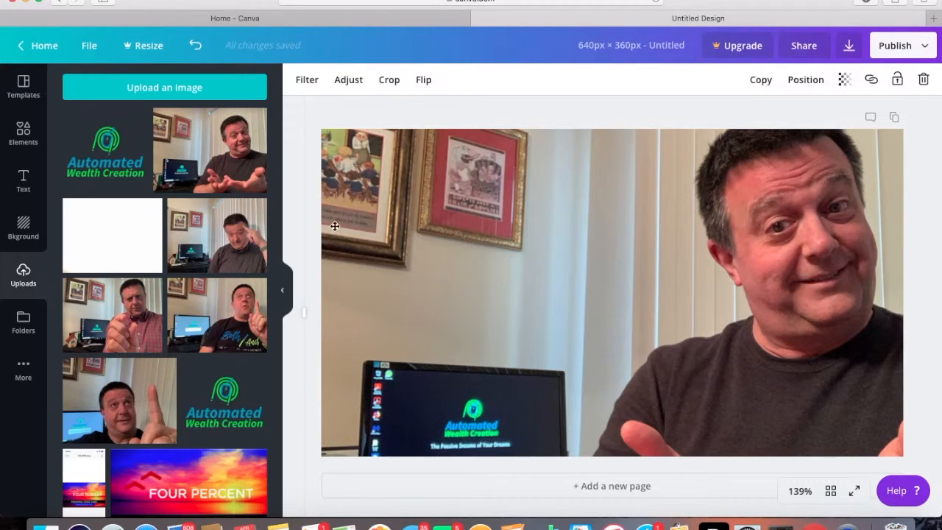
# Browse the elements library and show the full collection of shapes
pyautogui.click(24, 133)
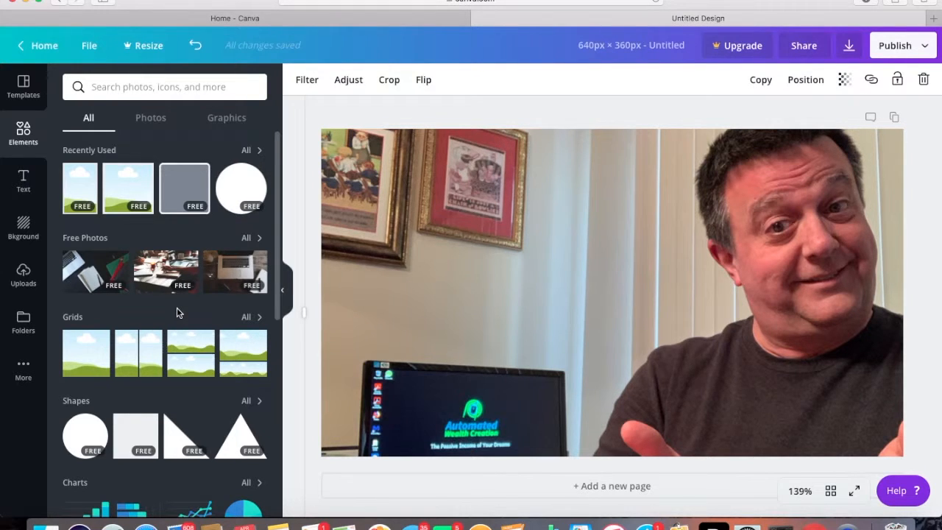
pyautogui.scroll(-2, 176, 312)
pyautogui.scroll(2, 176, 313)
pyautogui.scroll(-2, 177, 312)
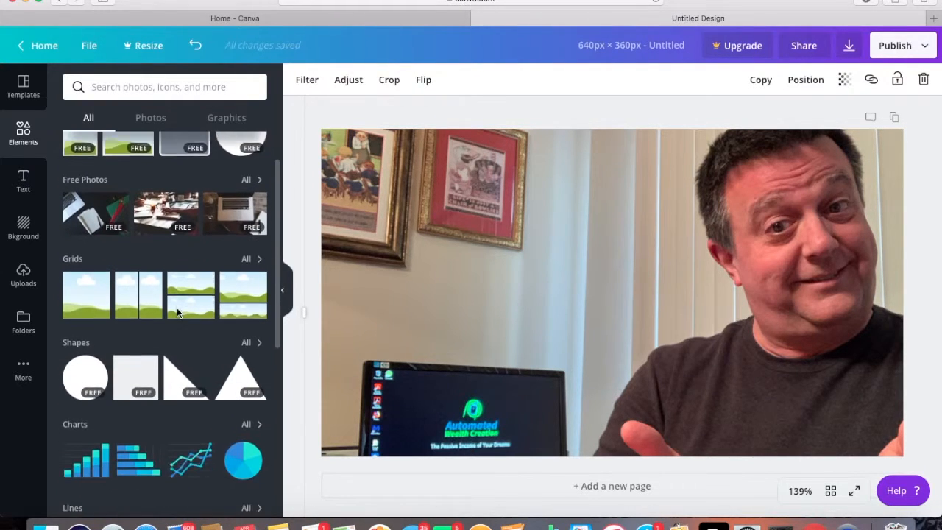
pyautogui.scroll(-3, 177, 313)
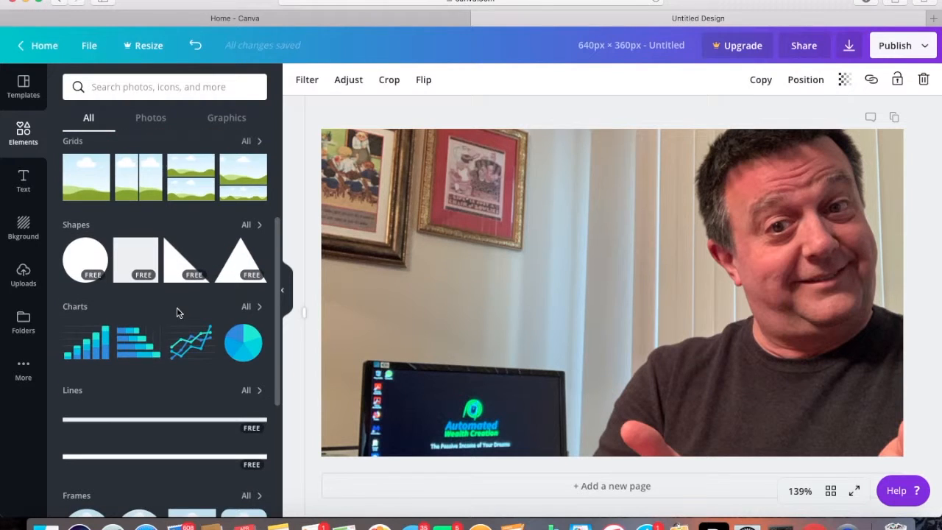
pyautogui.scroll(-6, 177, 313)
pyautogui.scroll(-2, 177, 313)
pyautogui.scroll(7, 176, 313)
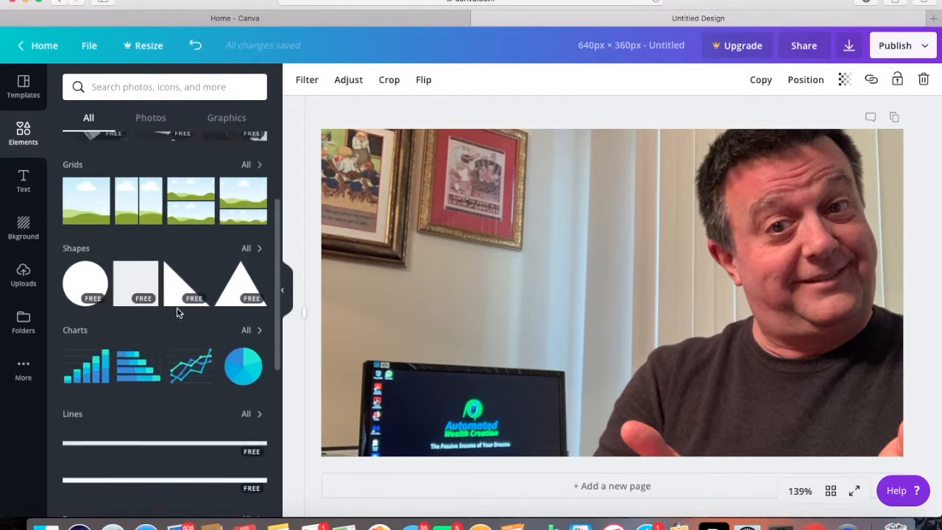
pyautogui.scroll(4, 177, 313)
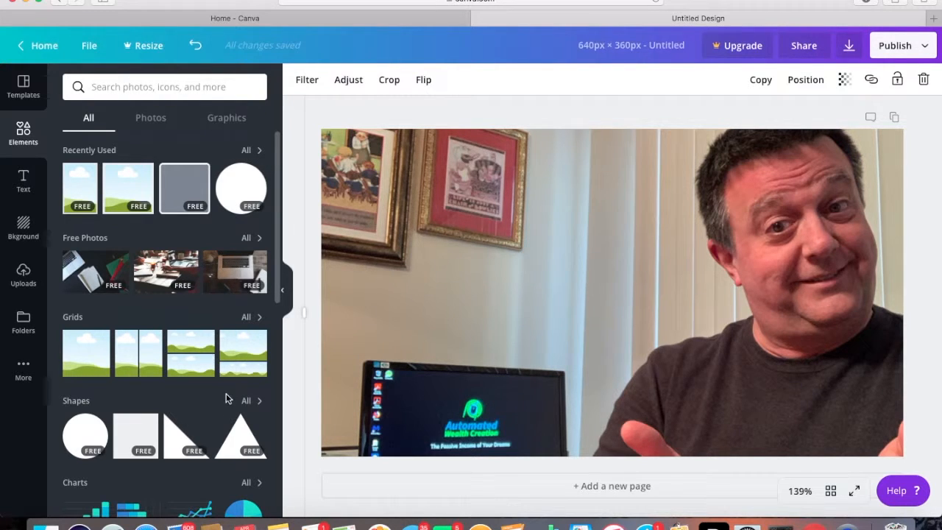
pyautogui.scroll(-3, 213, 423)
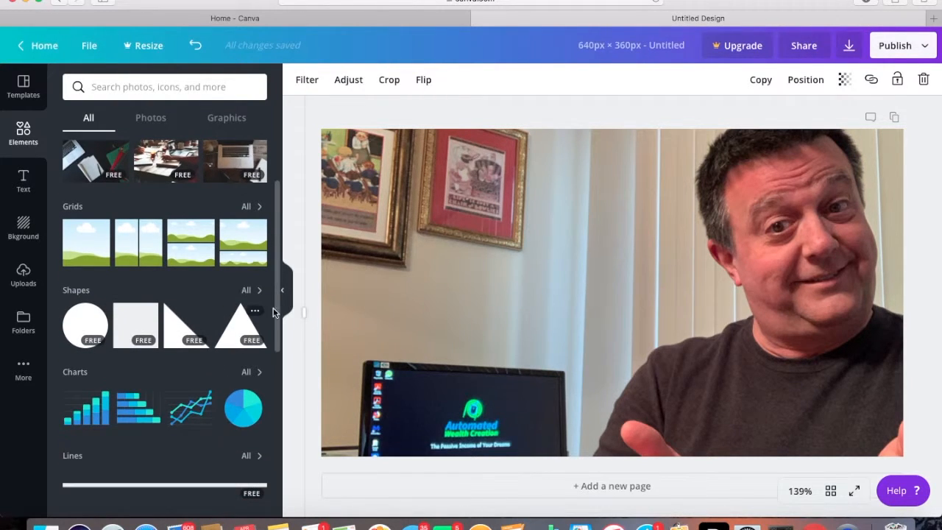
pyautogui.click(259, 293)
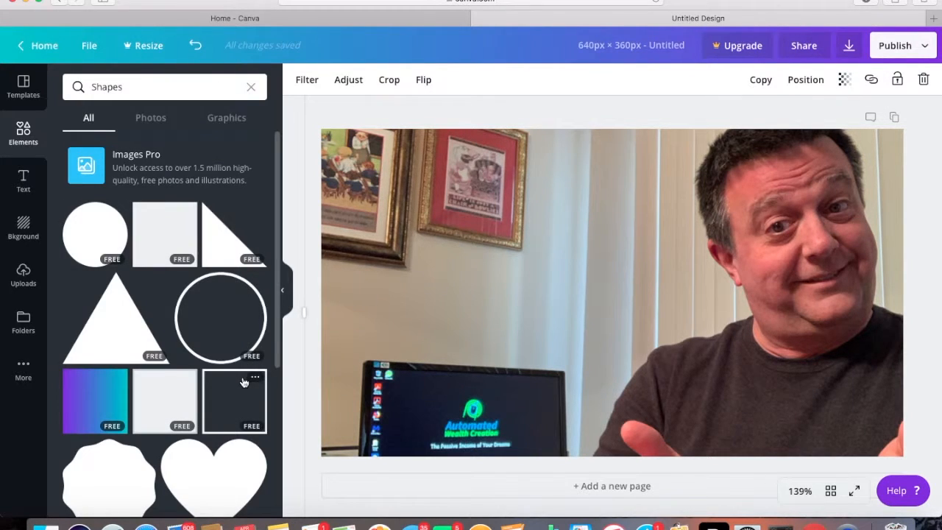
# Add the solid square with rounded corners from the shapes collection over the wall area of the photo
pyautogui.scroll(-2, 243, 379)
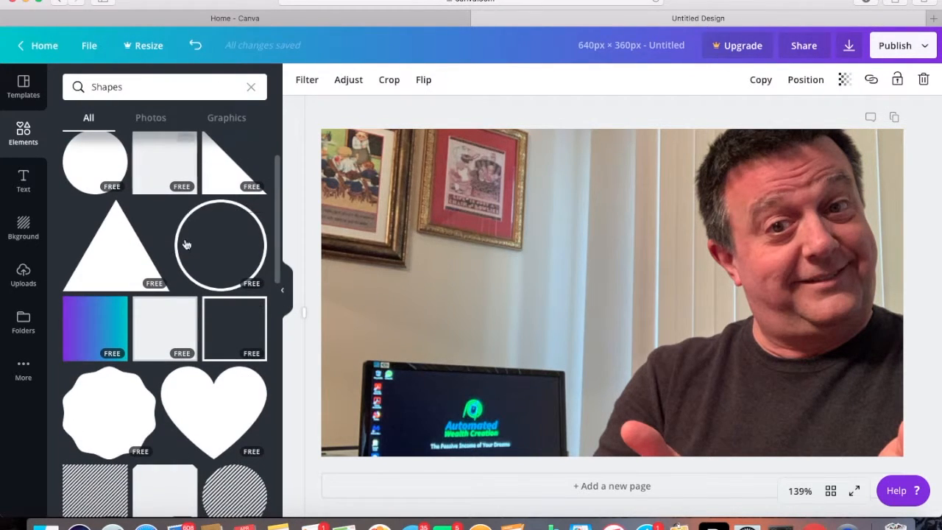
pyautogui.scroll(-2, 230, 359)
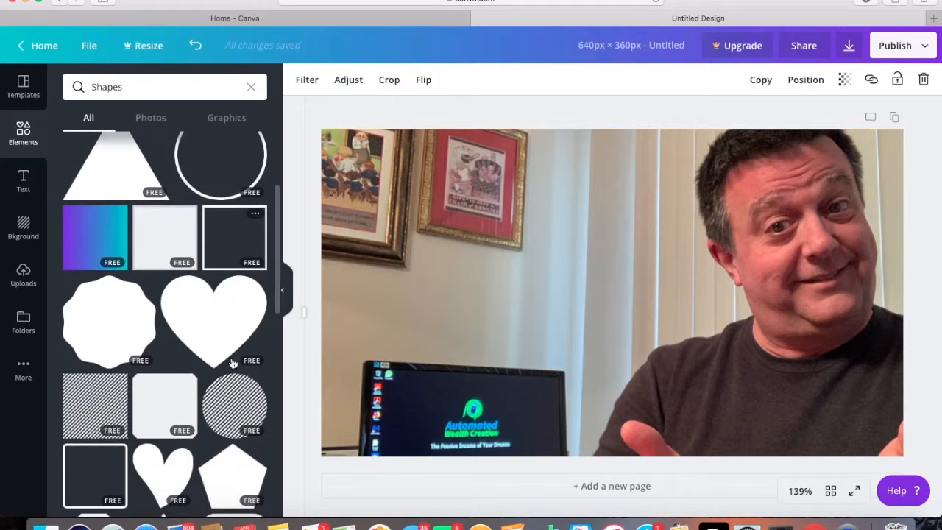
pyautogui.scroll(-5, 233, 363)
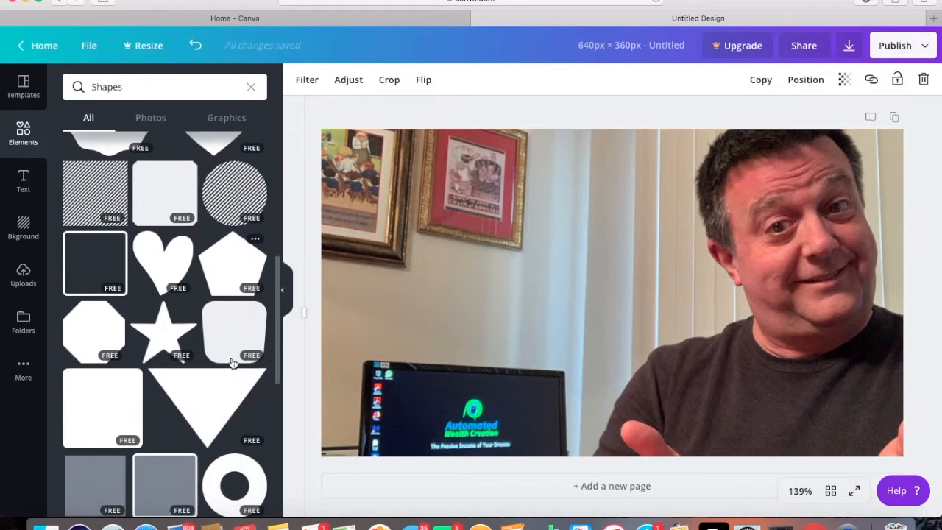
pyautogui.scroll(-5, 233, 363)
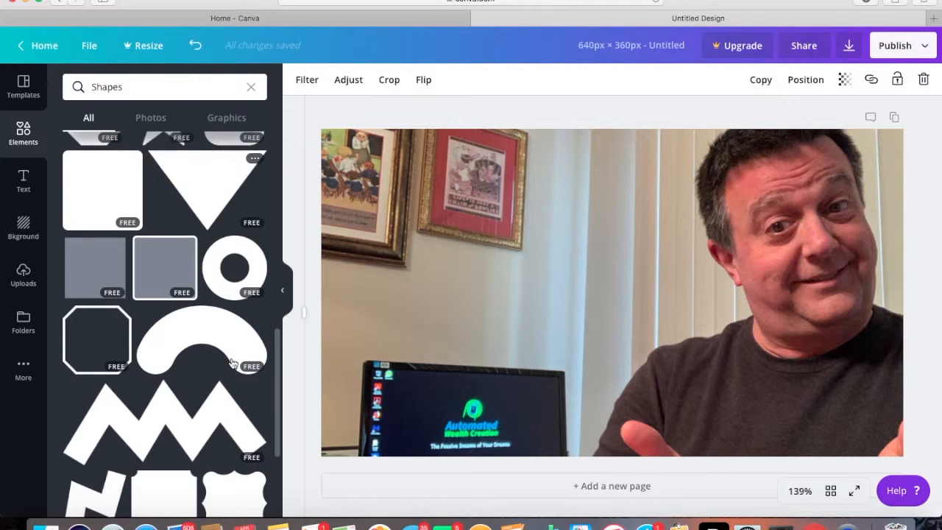
pyautogui.scroll(-2, 233, 363)
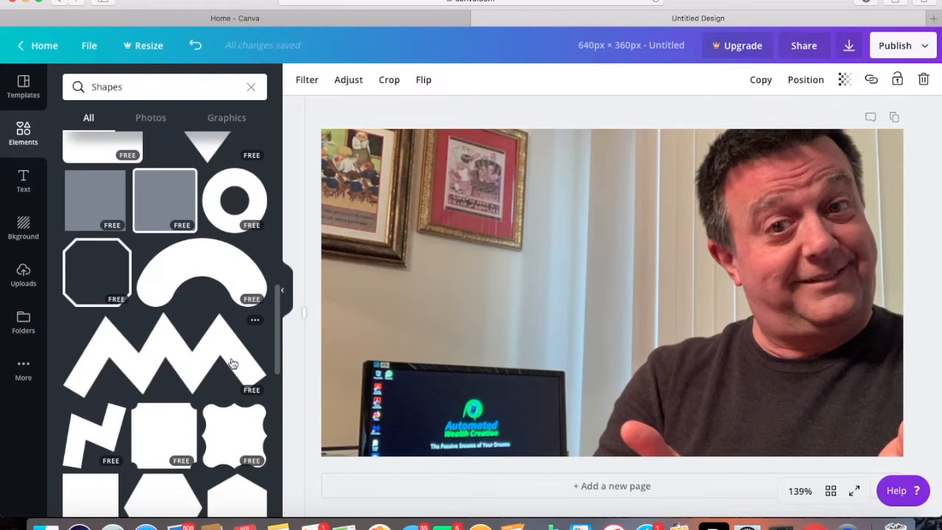
pyautogui.scroll(-4, 233, 363)
pyautogui.scroll(5, 233, 363)
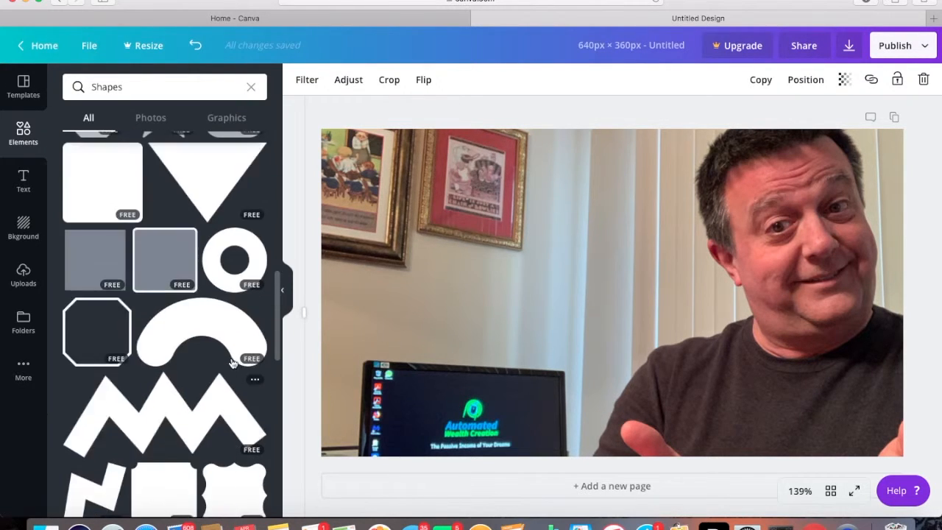
pyautogui.scroll(3, 232, 363)
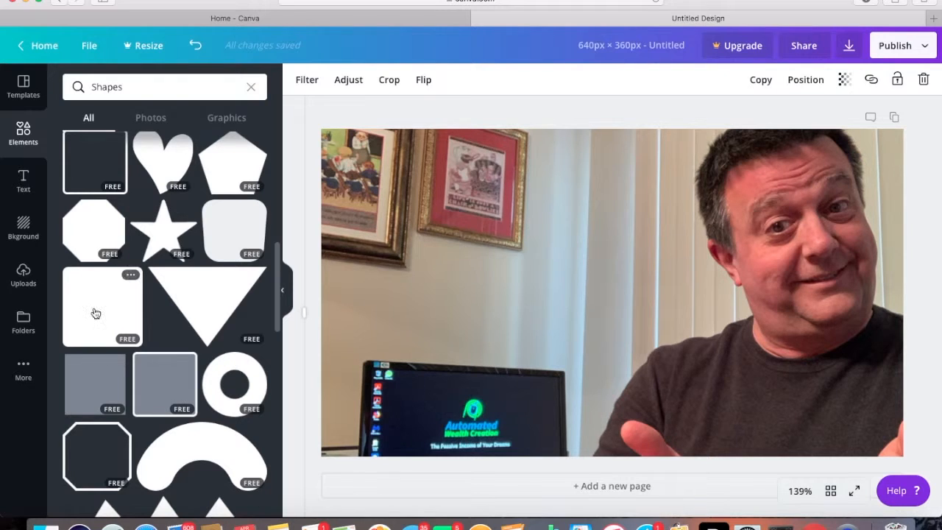
pyautogui.moveTo(313, 338); pyautogui.dragTo(432, 184)
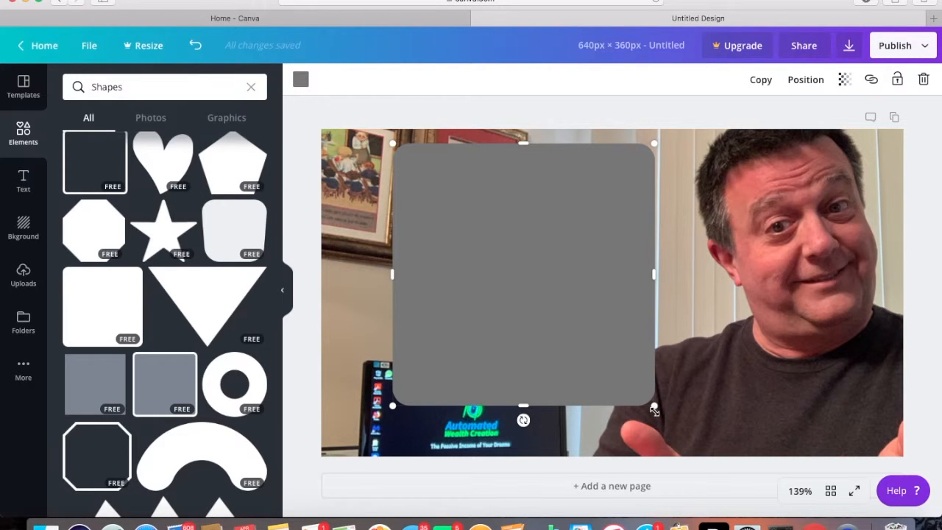
# Shrink the rounded square and reshape it into a short horizontal bar over the framed pictures near the page's top edge
pyautogui.moveTo(642, 341); pyautogui.dragTo(493, 244)
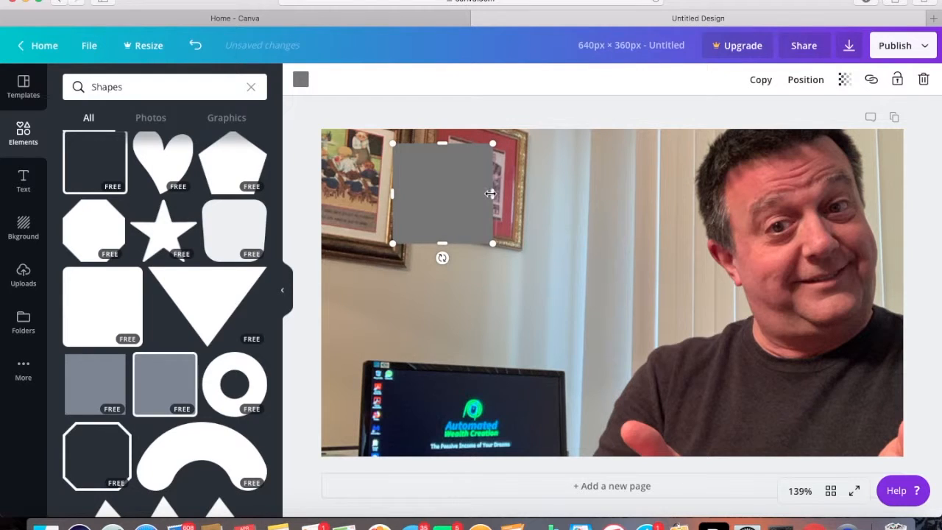
pyautogui.moveTo(510, 193); pyautogui.dragTo(603, 196)
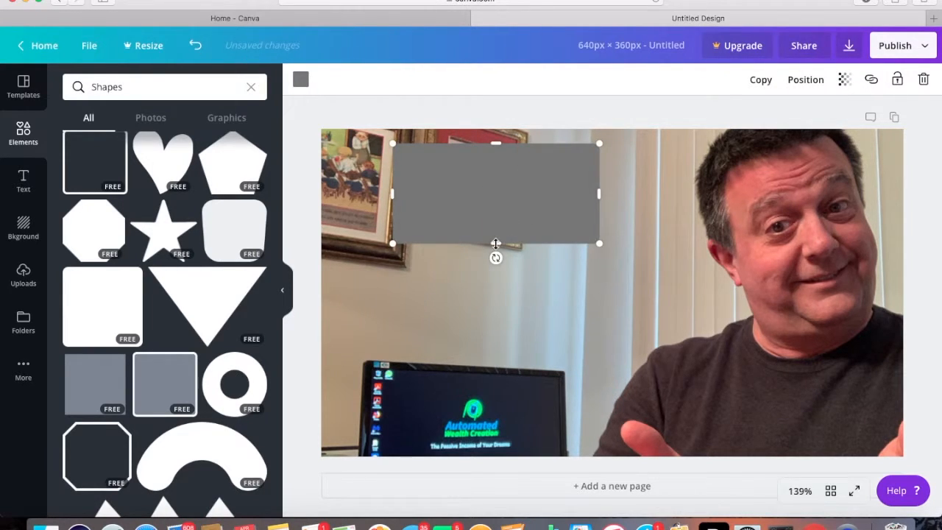
pyautogui.moveTo(490, 221); pyautogui.dragTo(490, 191)
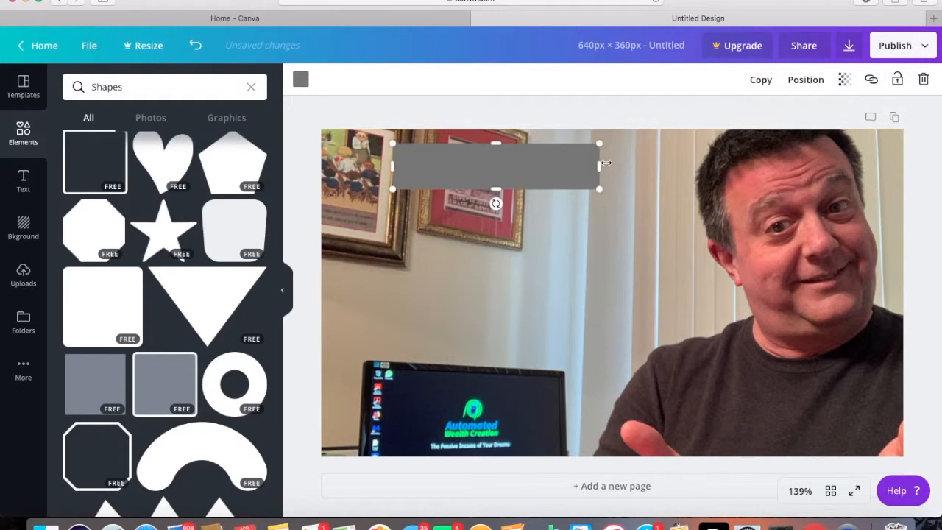
pyautogui.moveTo(599, 166); pyautogui.dragTo(545, 171)
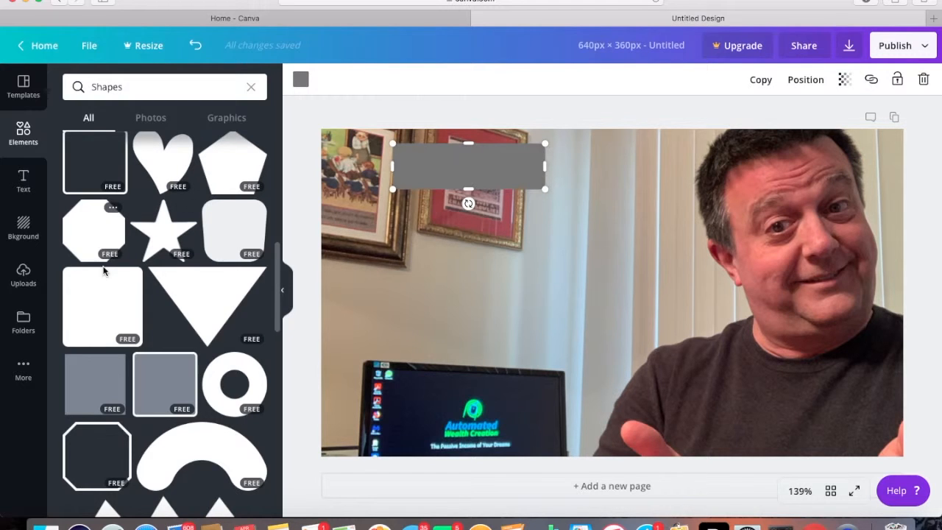
# Add a second solid rounded square and reshape it into a wider horizontal bar just below the first bar
pyautogui.moveTo(123, 318); pyautogui.dragTo(412, 248)
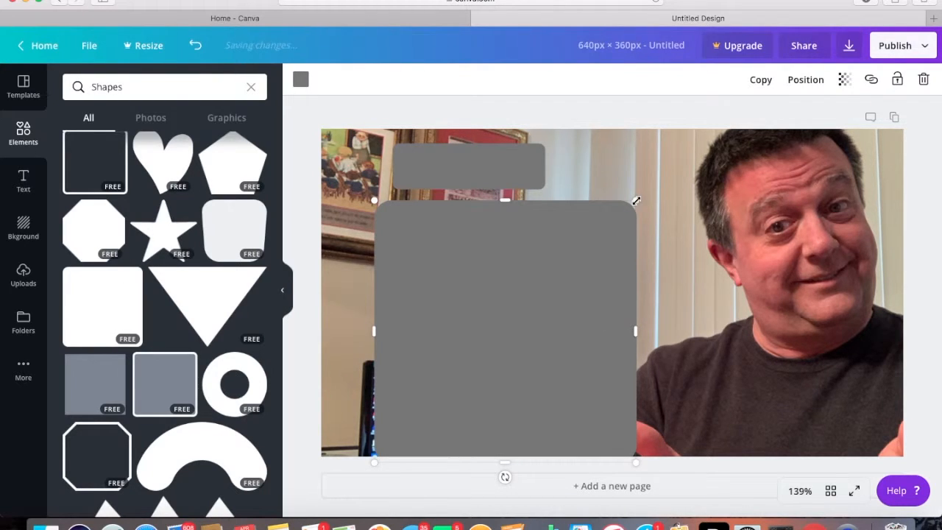
pyautogui.moveTo(636, 200); pyautogui.dragTo(634, 359)
pyautogui.moveTo(504, 252); pyautogui.dragTo(511, 225)
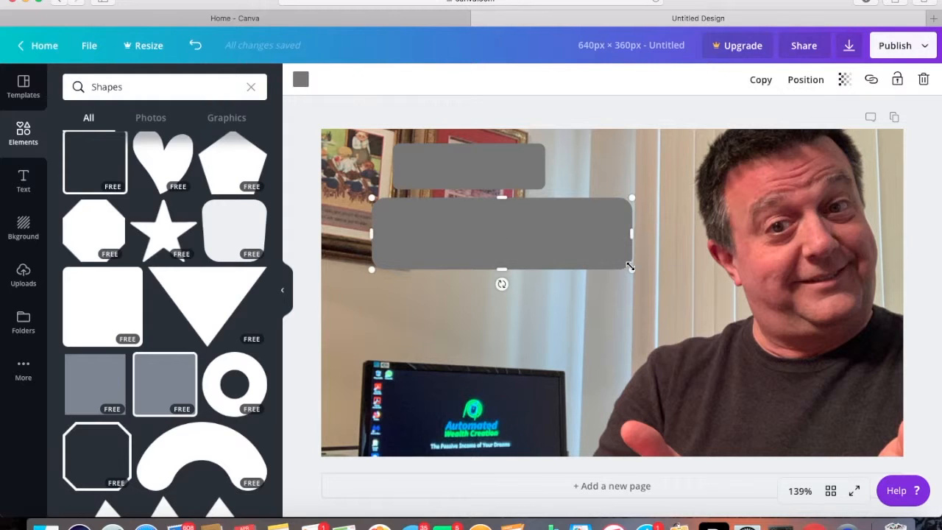
pyautogui.moveTo(613, 250); pyautogui.dragTo(577, 227)
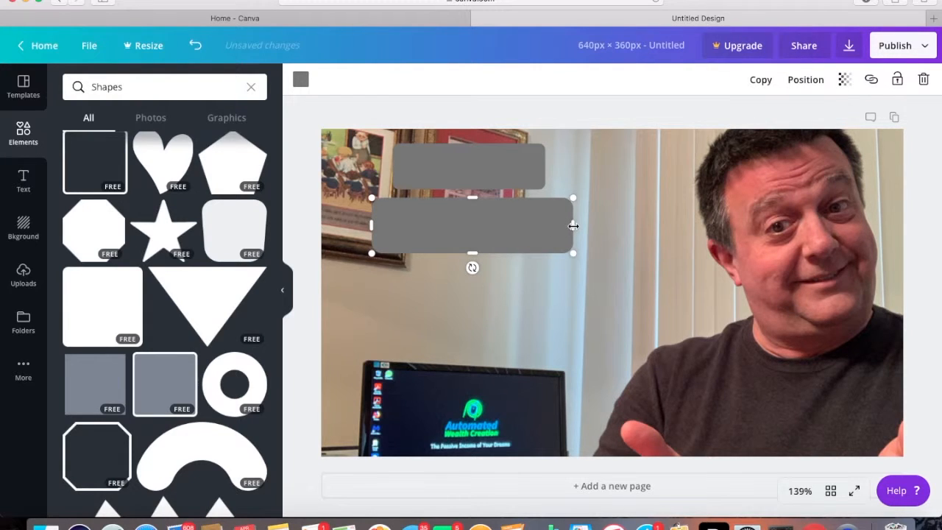
pyautogui.moveTo(592, 226); pyautogui.dragTo(610, 226)
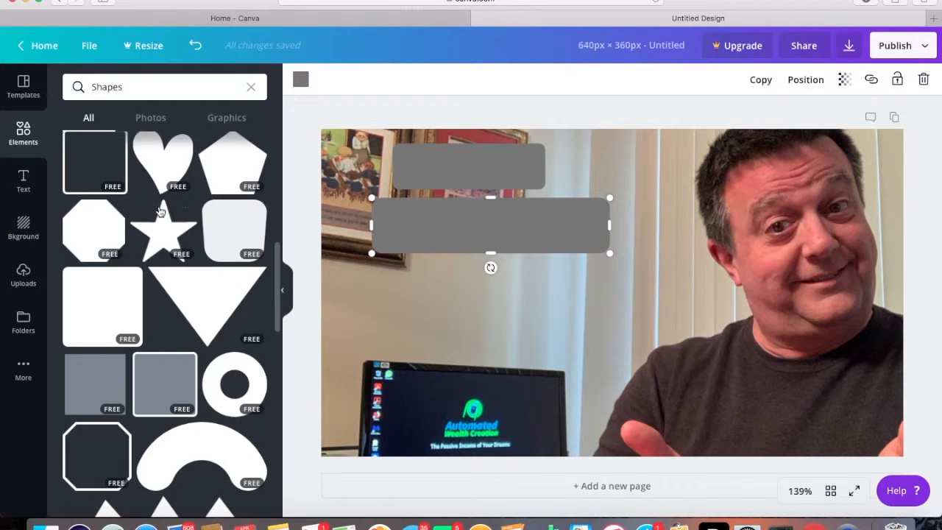
# Add a third solid rounded square and reshape it into a short bar below the wide bar, above the computer monitor
pyautogui.click(95, 314)
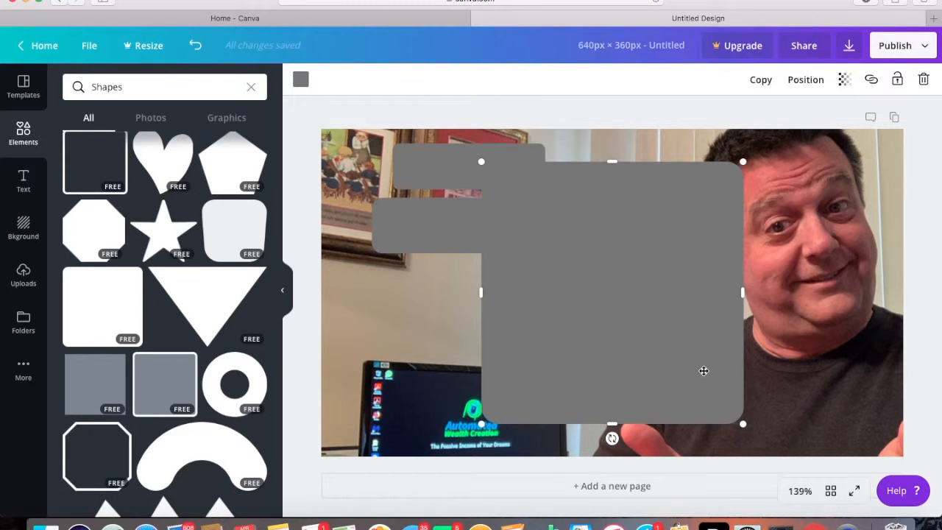
pyautogui.moveTo(719, 394); pyautogui.dragTo(622, 279)
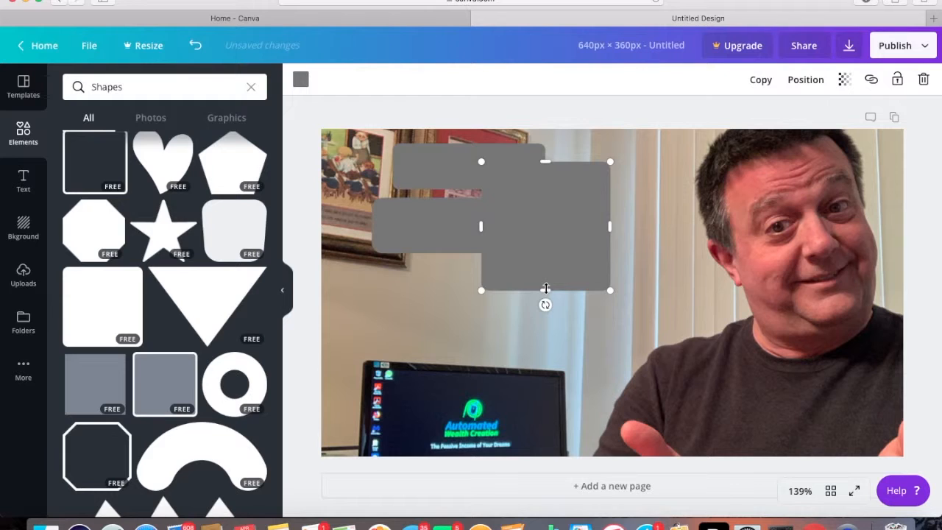
pyautogui.moveTo(546, 290); pyautogui.dragTo(508, 298)
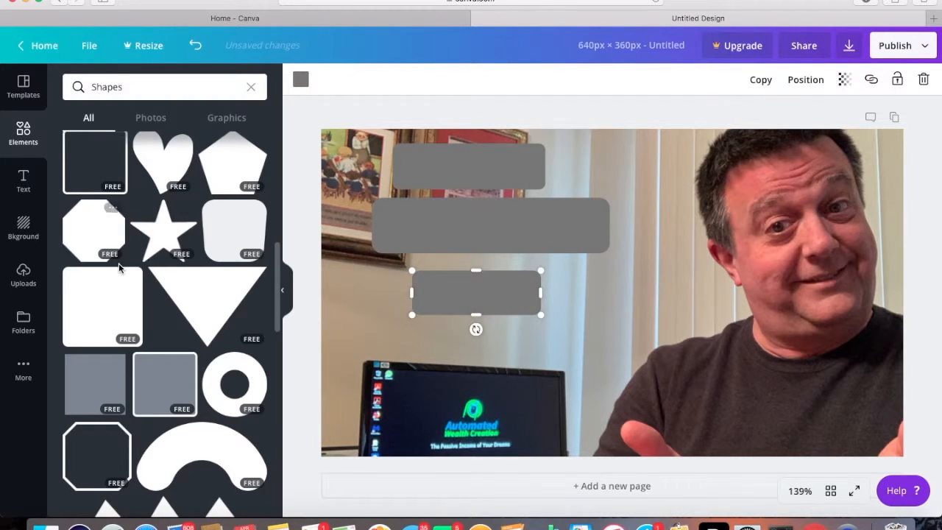
# Add a fourth solid rounded square, flatten it into a bar and place it over the upper part of the computer monitor
pyautogui.click(112, 301)
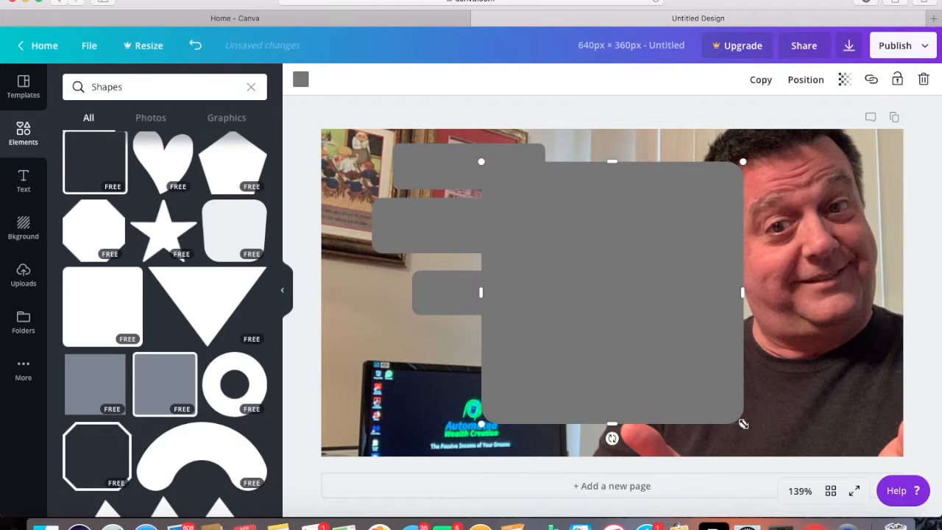
pyautogui.moveTo(711, 394); pyautogui.dragTo(632, 313)
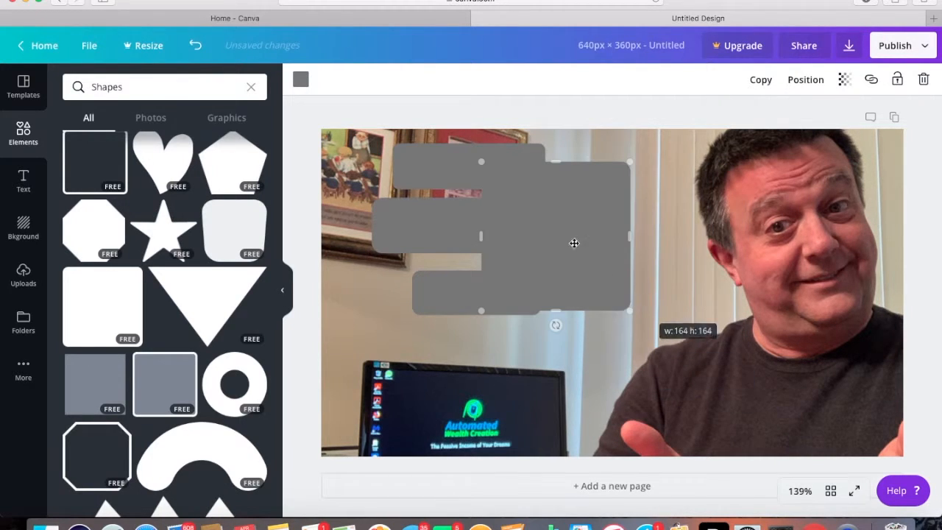
pyautogui.moveTo(559, 251); pyautogui.dragTo(562, 302)
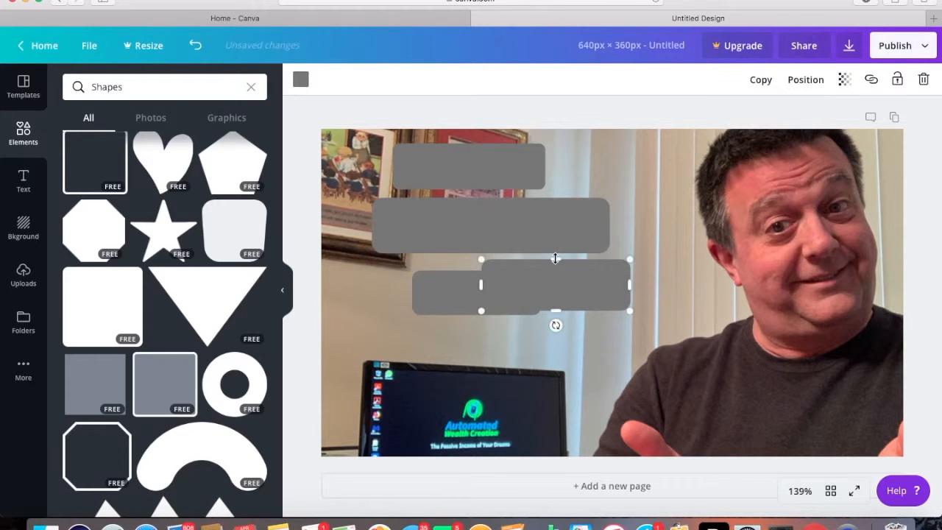
pyautogui.moveTo(556, 260); pyautogui.dragTo(492, 375)
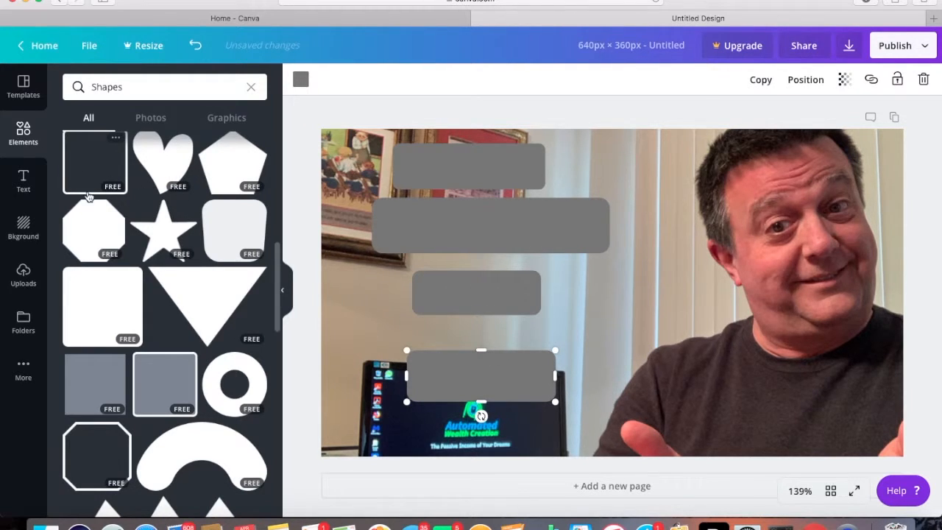
# Show the text styles available for adding to the page
pyautogui.click(25, 179)
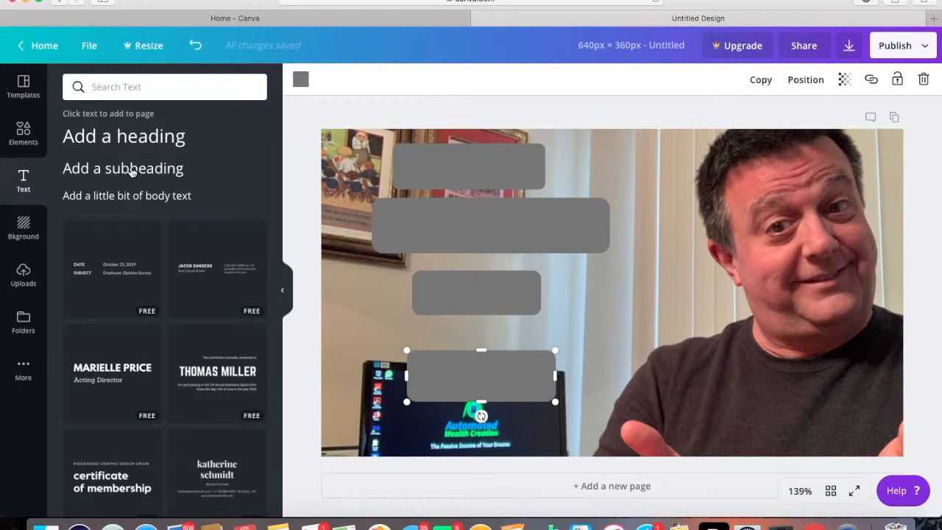
pyautogui.click(183, 168)
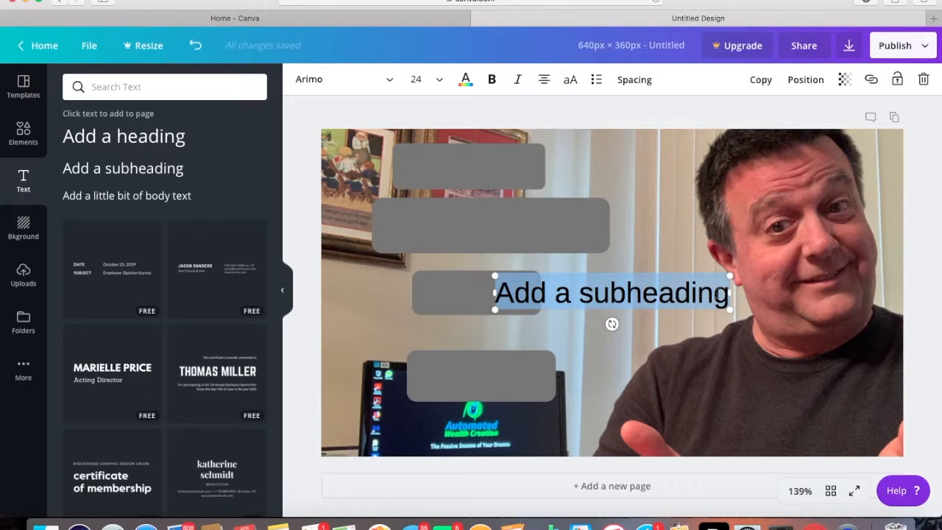
pyautogui.click(717, 295)
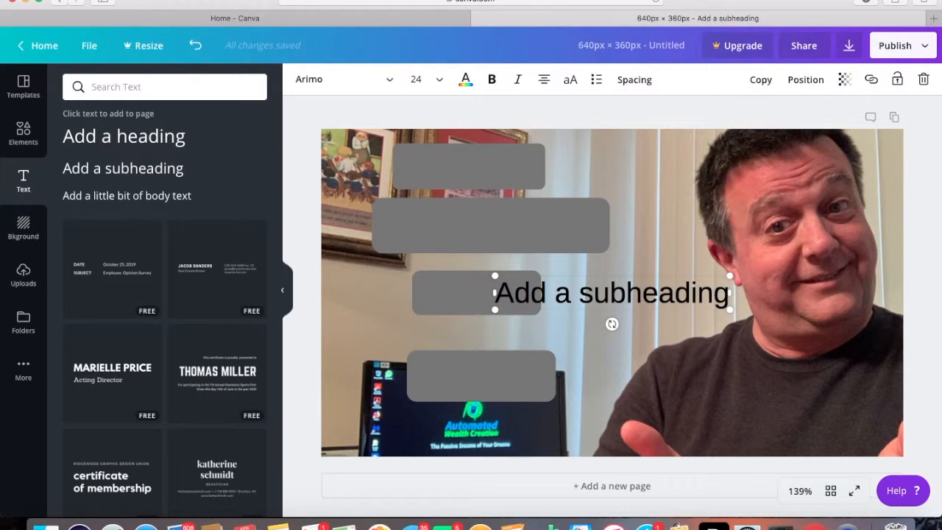
pyautogui.press('BackSpace')
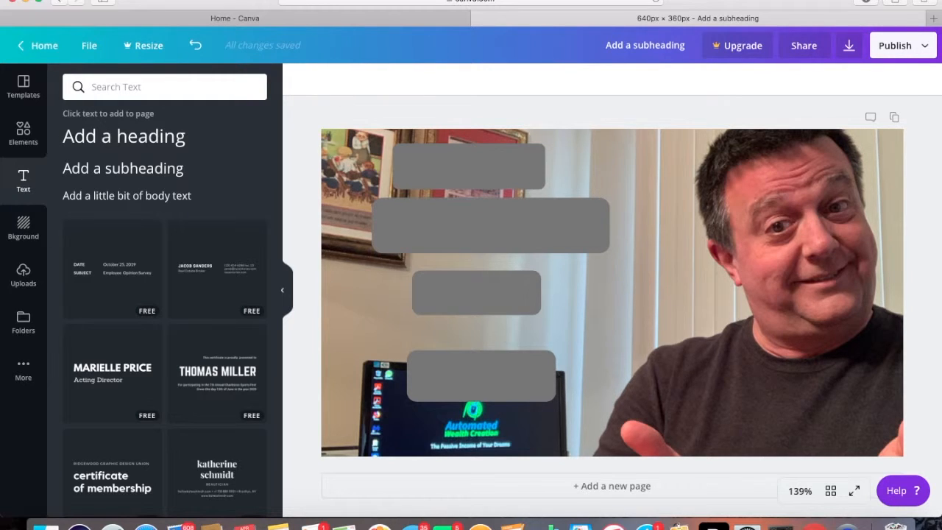
pyautogui.click(615, 294)
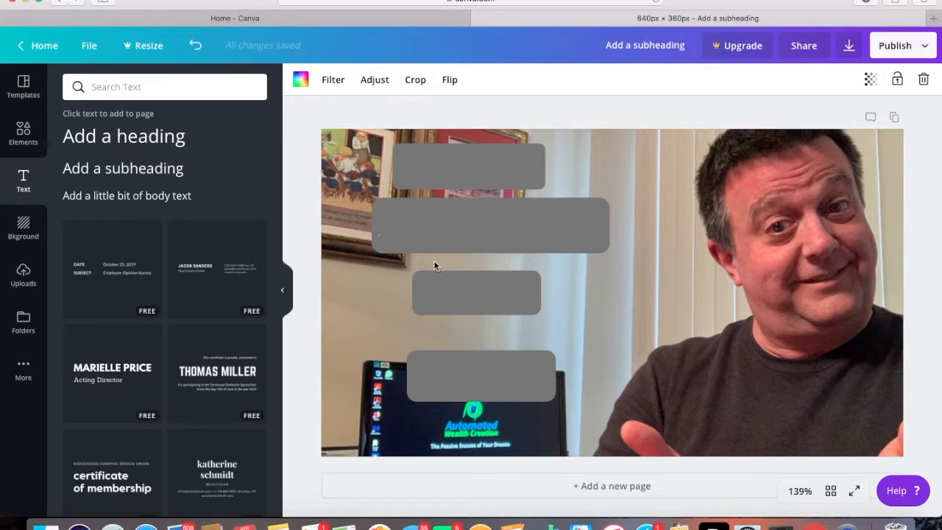
# Add a subheading reading "Easy" and place it in a narrowed text box on the topmost gray bar
pyautogui.click(107, 169)
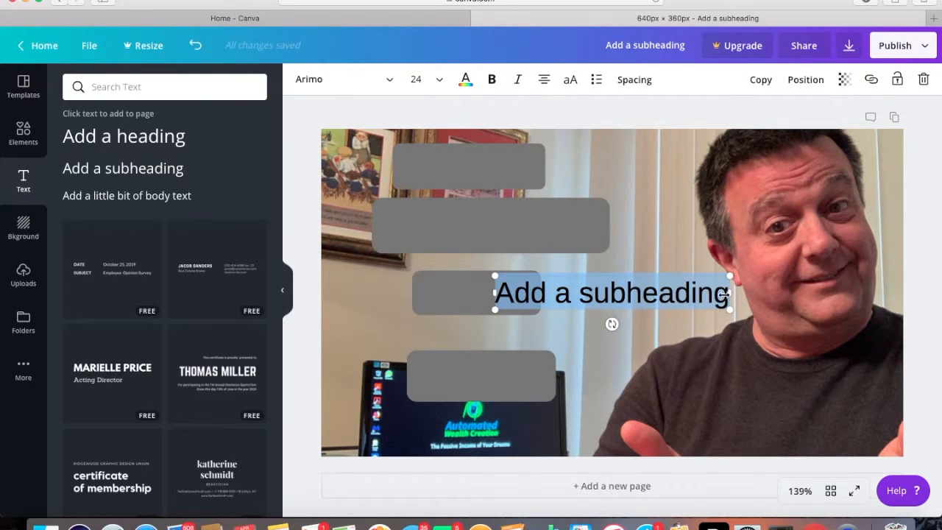
pyautogui.moveTo(730, 293); pyautogui.dragTo(513, 289)
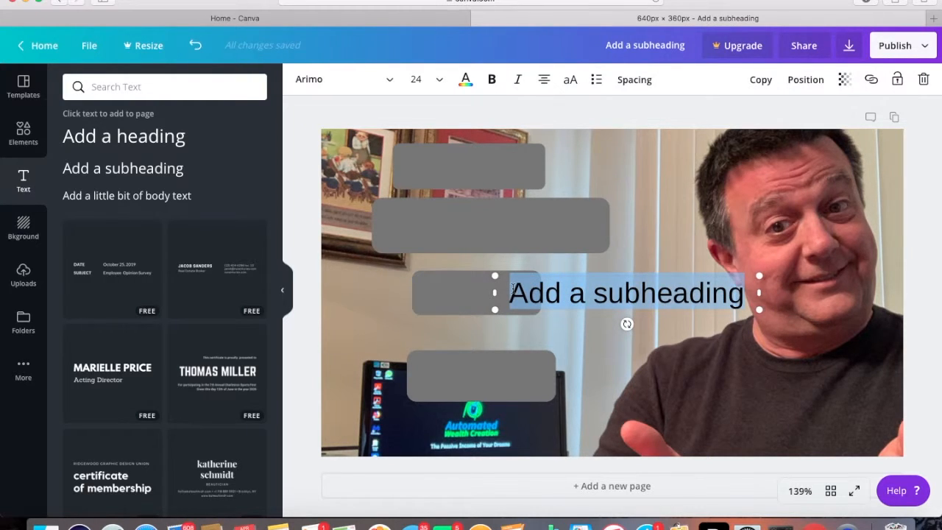
pyautogui.write('Easy')
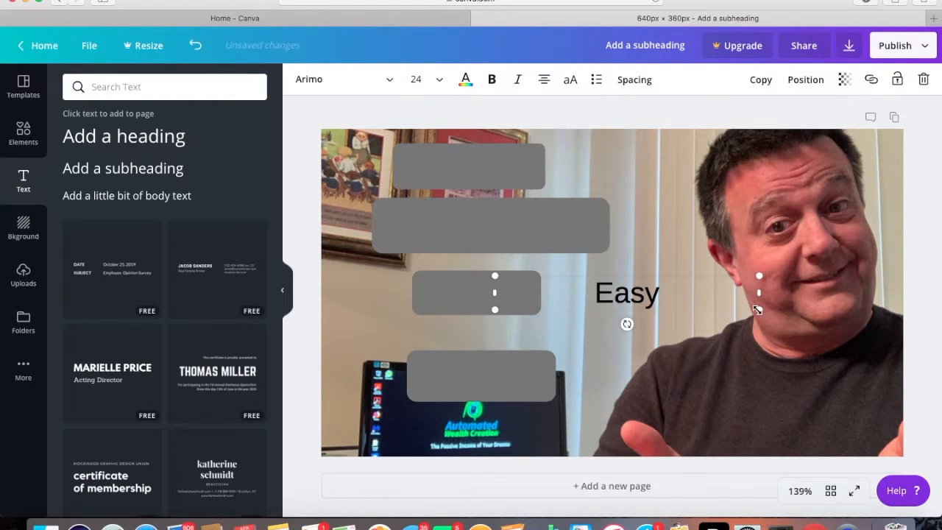
pyautogui.moveTo(716, 294); pyautogui.dragTo(538, 167)
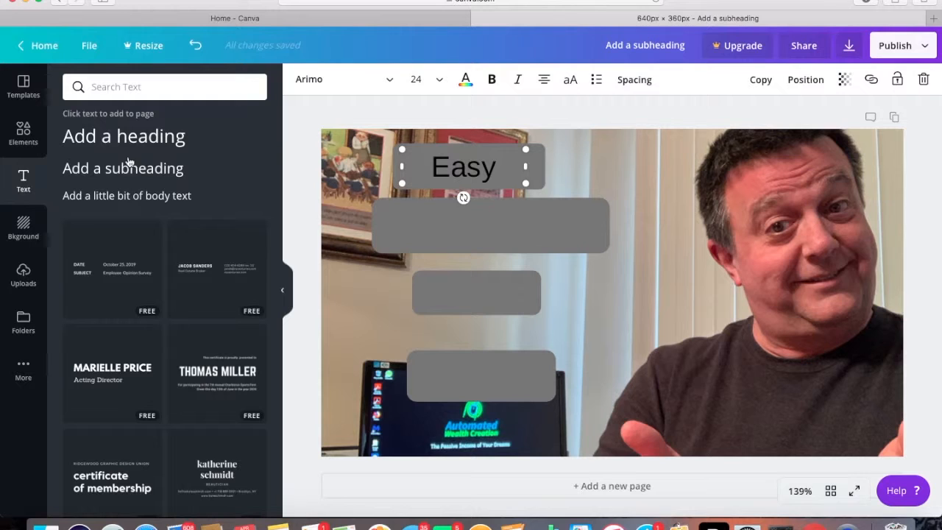
# Add a subheading reading "Thumbnails", widen its box to fit one line and center it on the second gray bar
pyautogui.click(128, 169)
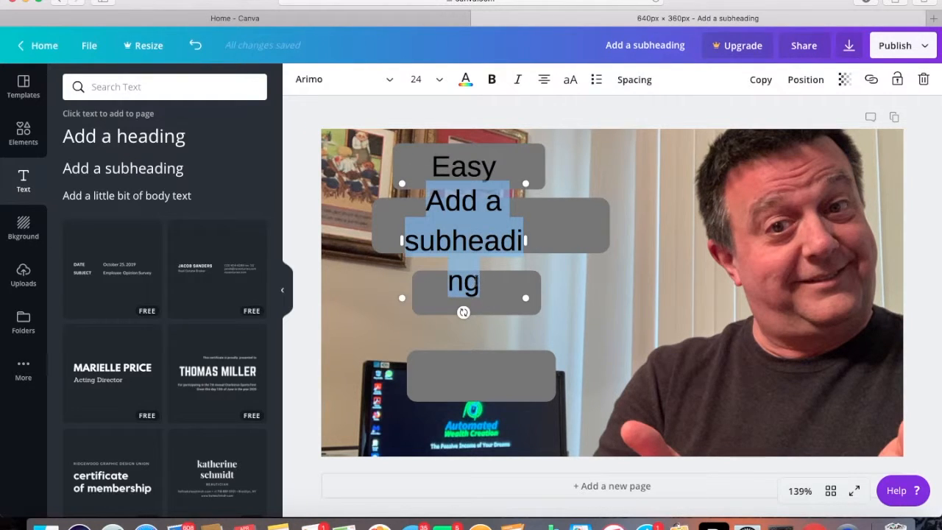
pyautogui.click(477, 283)
pyautogui.moveTo(476, 282); pyautogui.dragTo(428, 211)
pyautogui.write('Th')
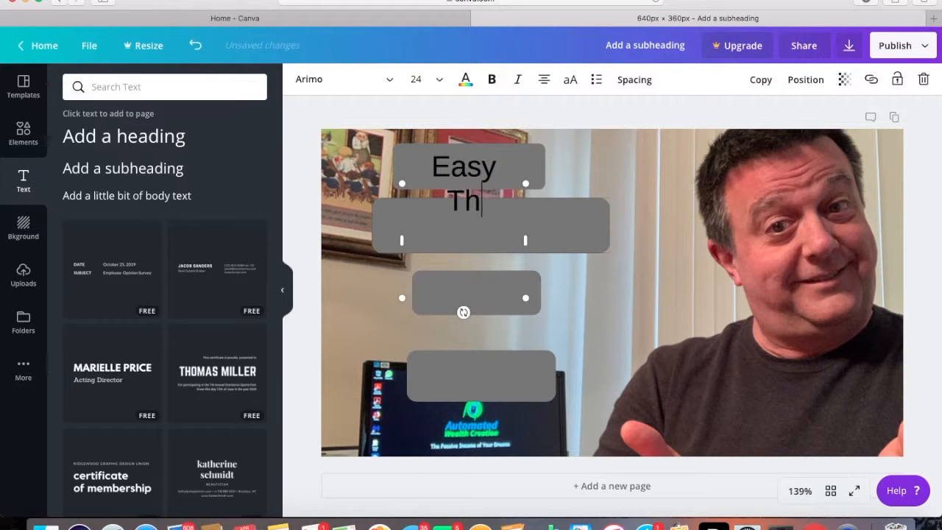
pyautogui.write('umbnails')
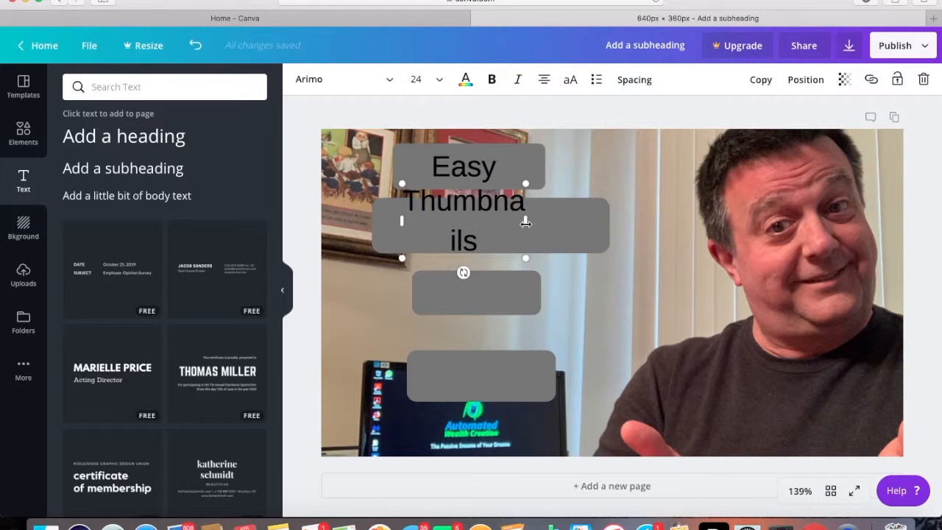
pyautogui.moveTo(526, 223); pyautogui.dragTo(557, 221)
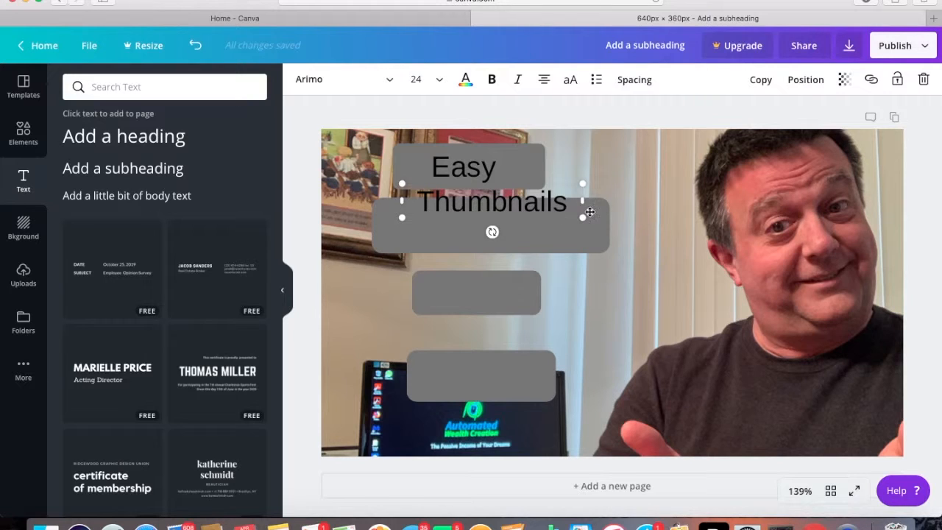
pyautogui.moveTo(594, 207)
pyautogui.mouseDown()
pyautogui.moveTo(597, 231)
pyautogui.moveTo(589, 225)
pyautogui.mouseUp()
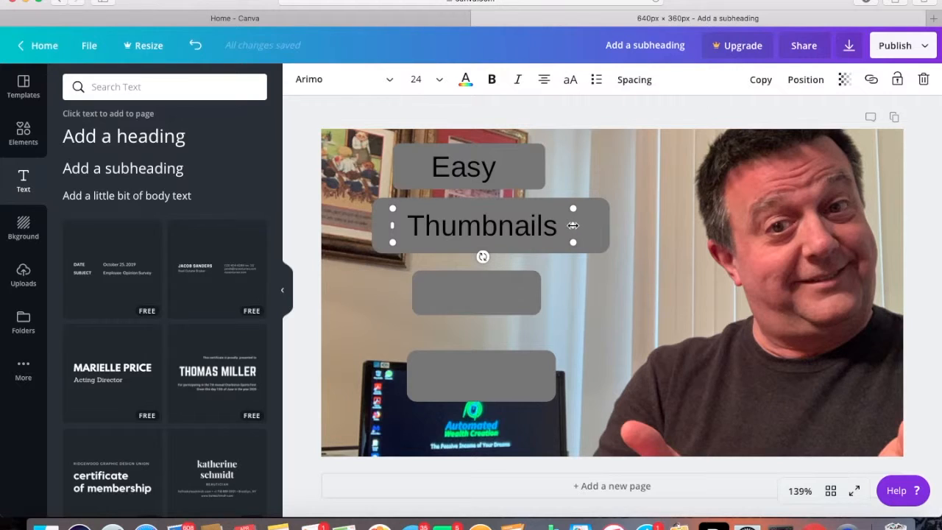
pyautogui.moveTo(576, 225); pyautogui.dragTo(607, 224)
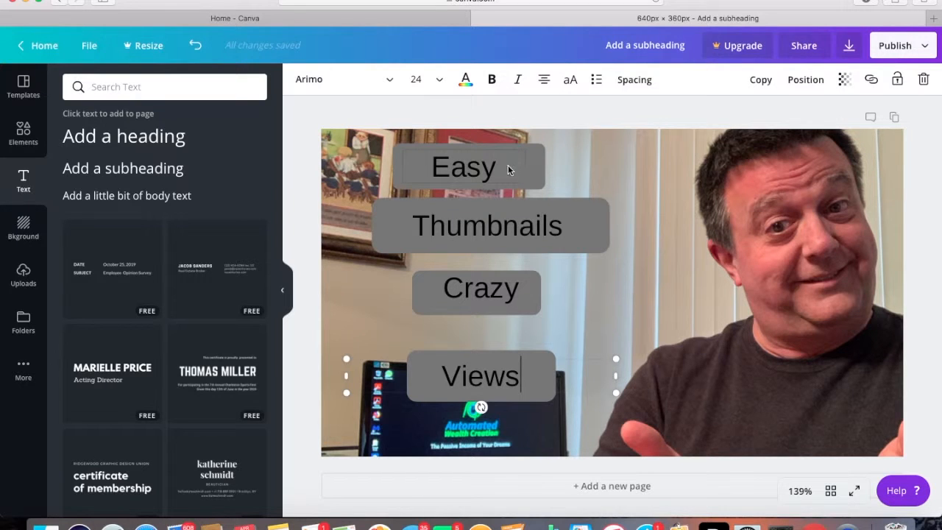
# Format the word "Easy" on the topmost bar as bold italic
pyautogui.click(499, 169)
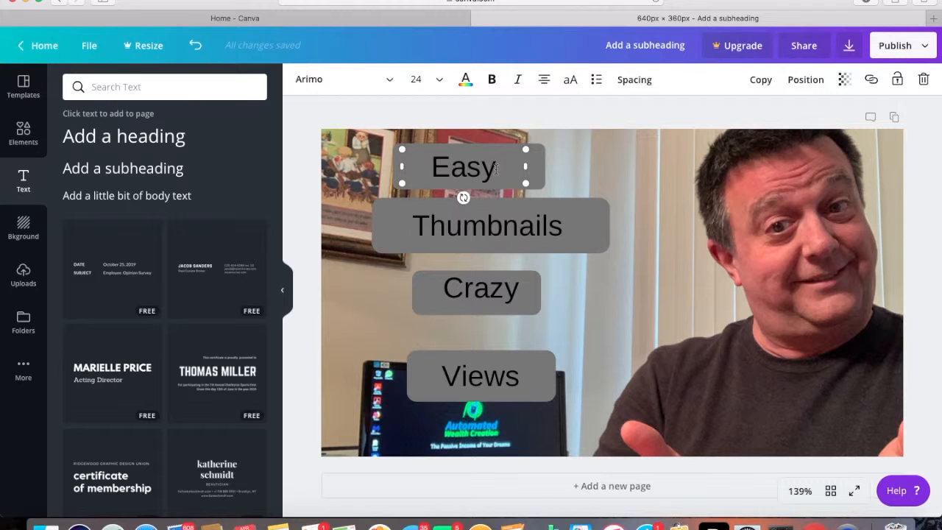
pyautogui.moveTo(499, 169); pyautogui.dragTo(436, 171)
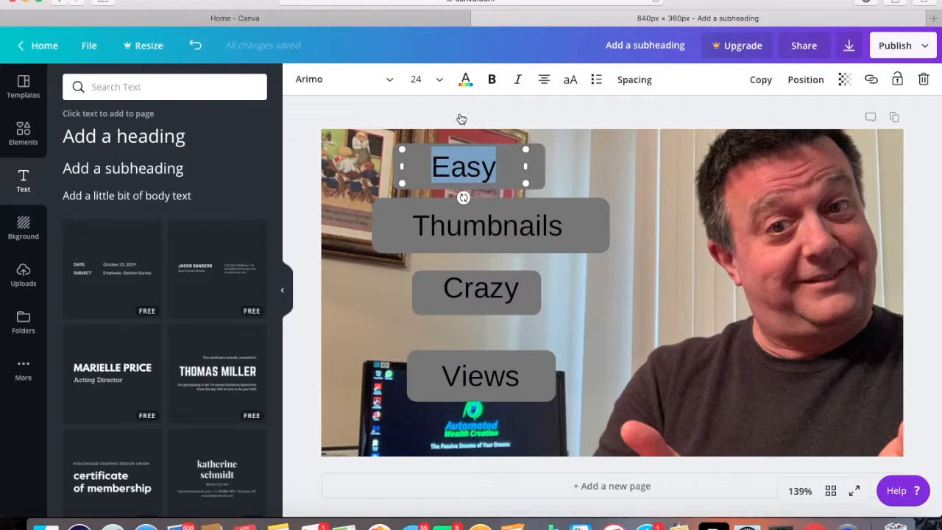
pyautogui.click(492, 79)
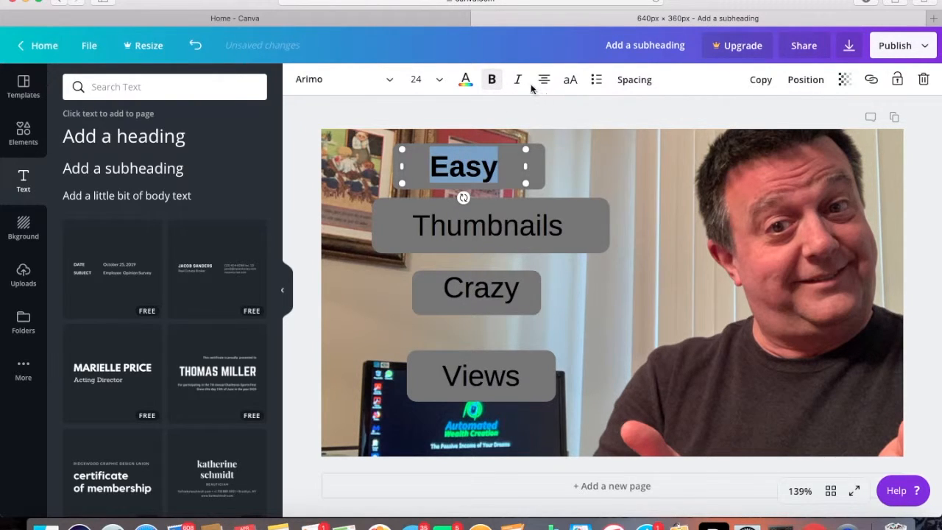
pyautogui.click(520, 79)
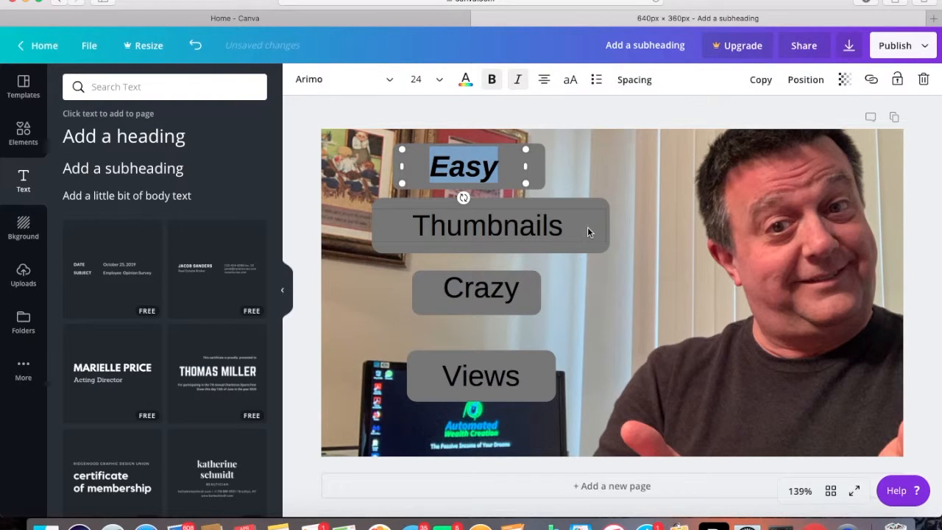
# Format the word "Thumbnails" on the second bar as bold italic
pyautogui.click(564, 226)
pyautogui.moveTo(564, 232); pyautogui.dragTo(420, 232)
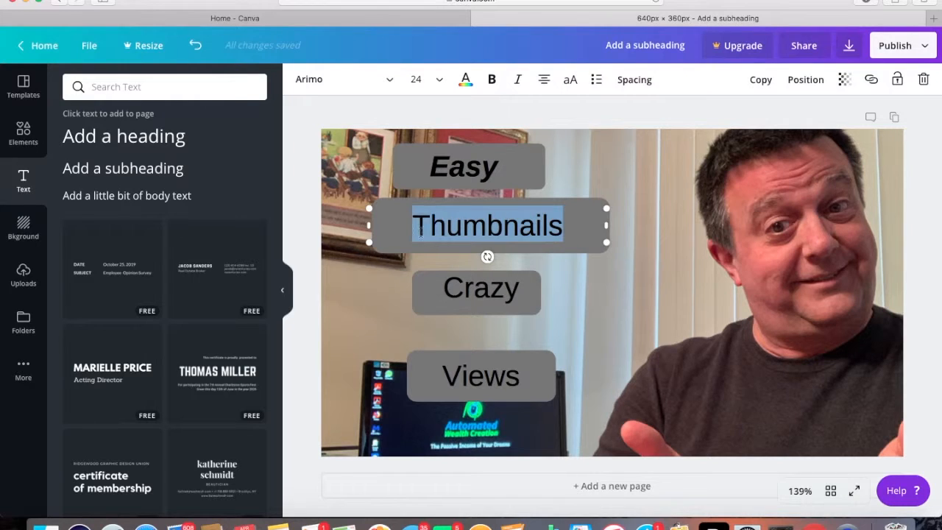
pyautogui.click(492, 79)
pyautogui.click(518, 80)
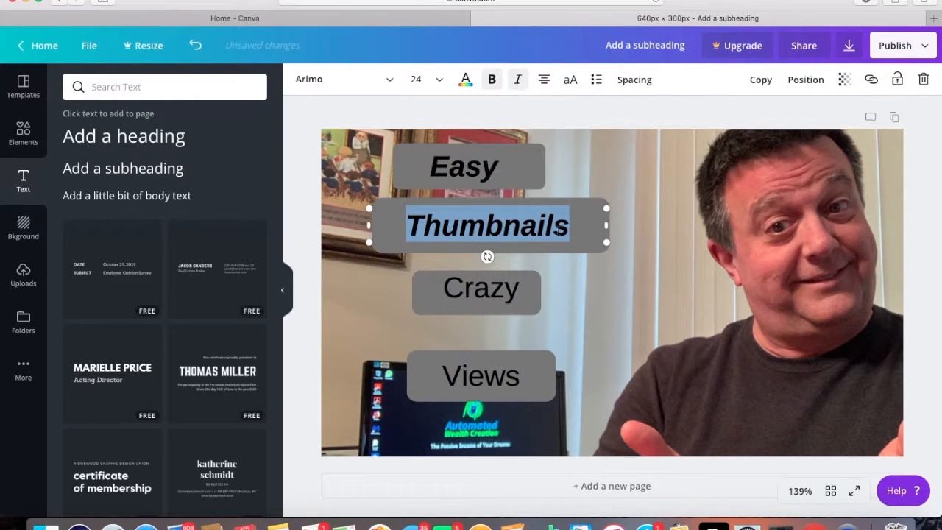
# Format the word "Crazy" on the third bar as bold italic
pyautogui.click(523, 289)
pyautogui.moveTo(520, 291); pyautogui.dragTo(442, 291)
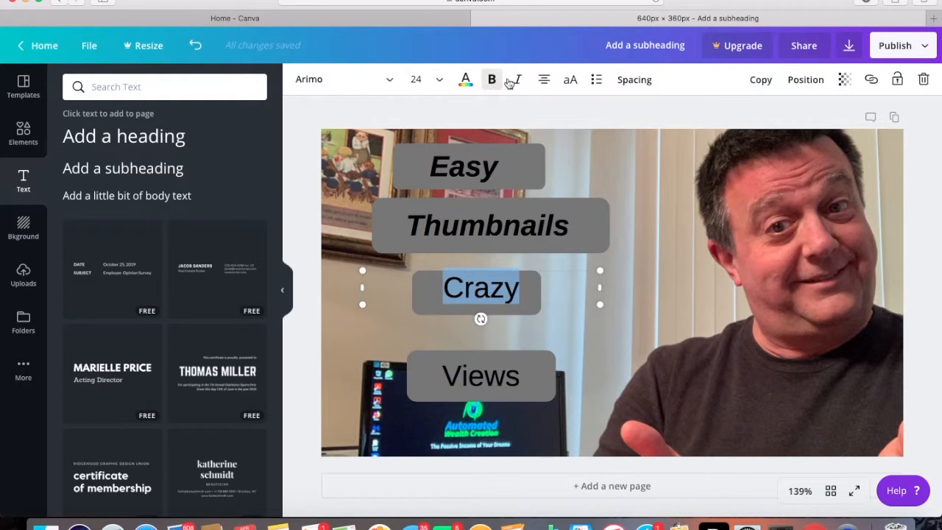
pyautogui.click(493, 80)
pyautogui.click(518, 79)
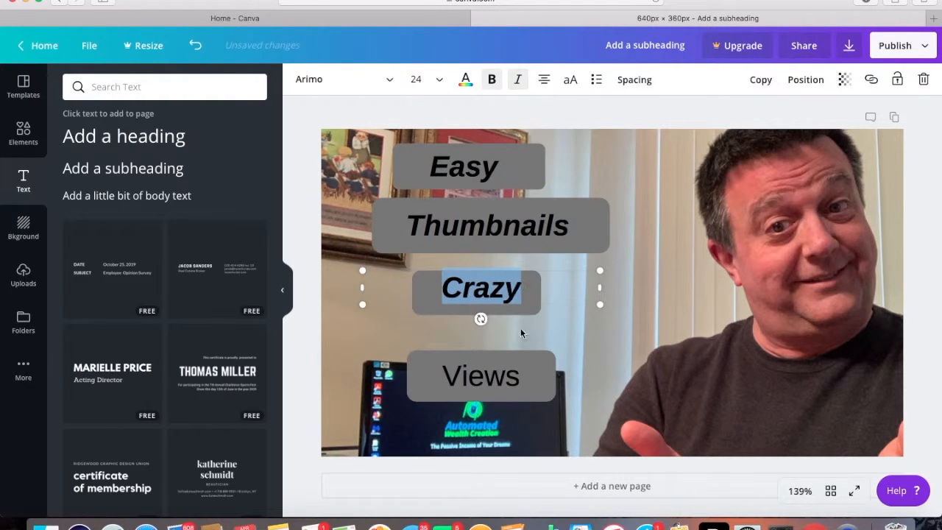
# Format the word "Views" on the lowest bar as bold italic
pyautogui.click(520, 380)
pyautogui.moveTo(520, 379); pyautogui.dragTo(438, 379)
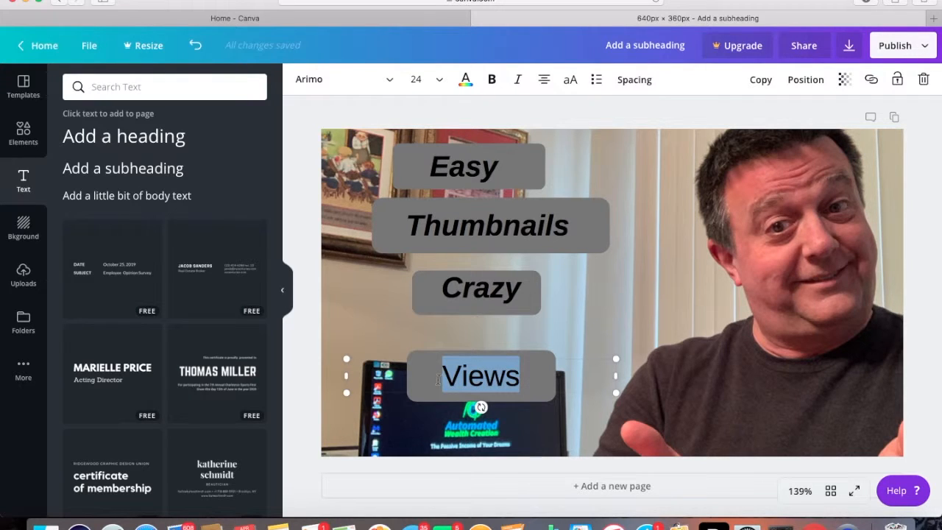
pyautogui.click(492, 79)
pyautogui.click(516, 81)
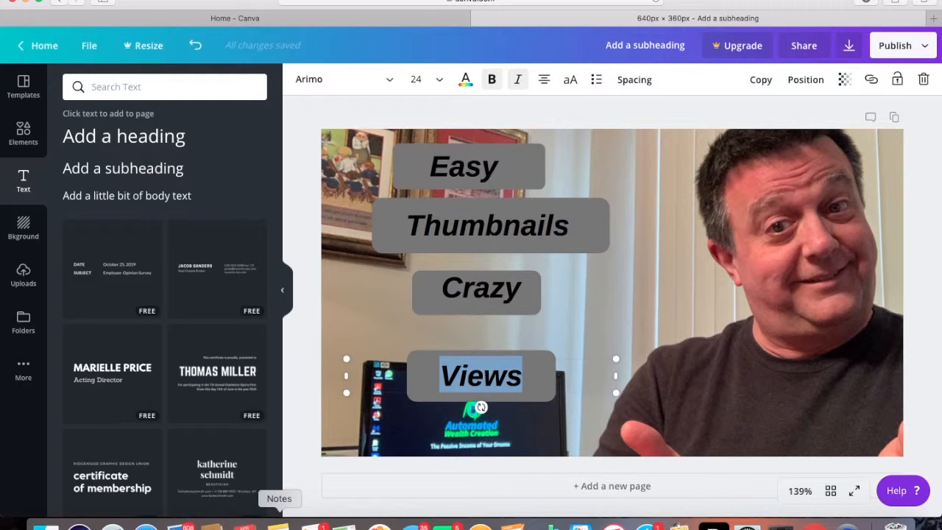
# Switch to Notes, copy the green hex code 22A501 listed under Picture Colors, and return to the Canva design
pyautogui.click(279, 521)
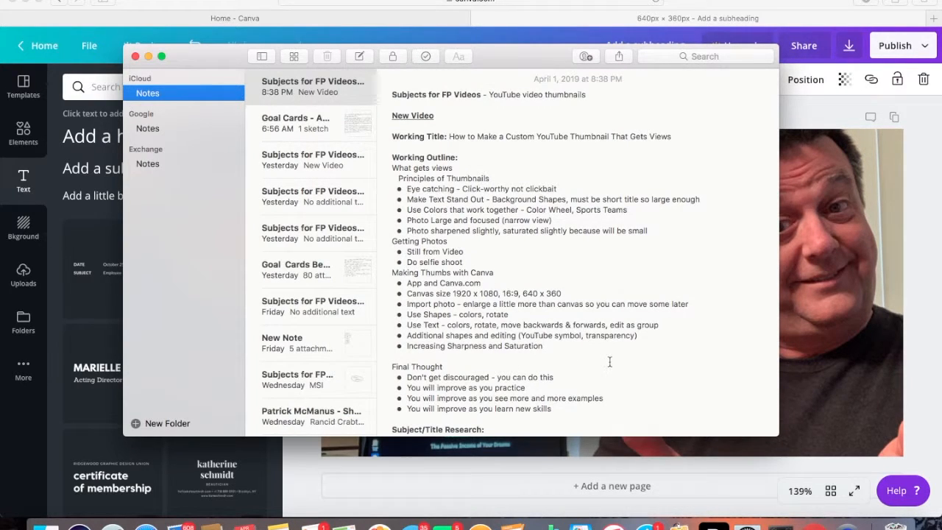
pyautogui.scroll(-15, 609, 361)
pyautogui.scroll(-5, 609, 362)
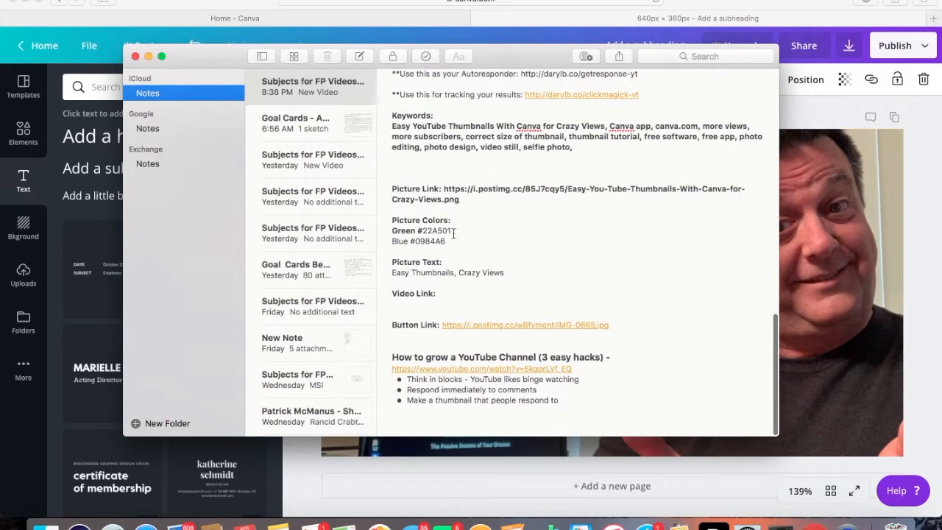
pyautogui.moveTo(452, 231); pyautogui.dragTo(428, 231)
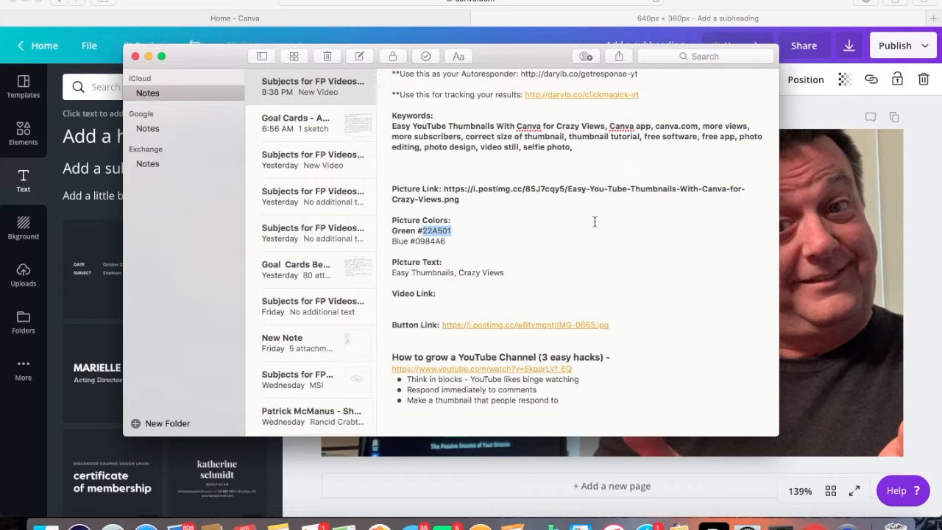
pyautogui.click(147, 55)
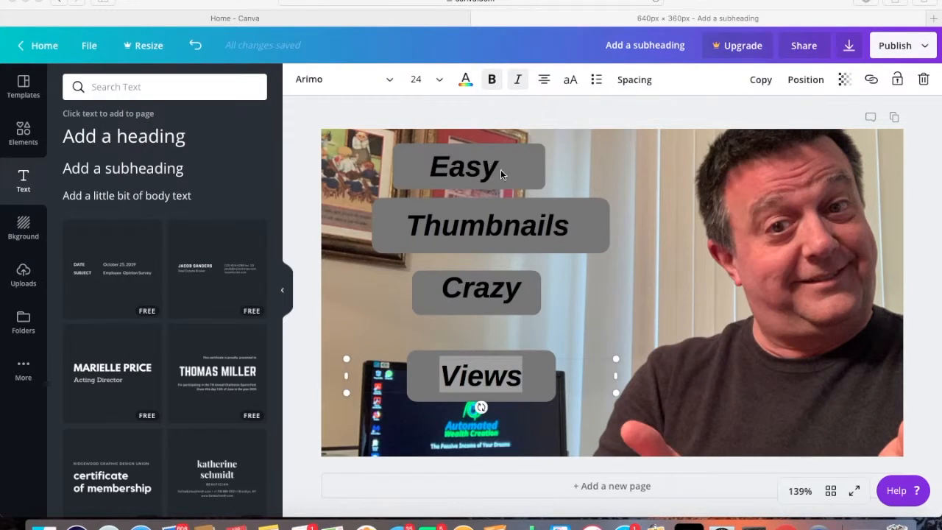
# Color the word "Easy" on the topmost bar green with the custom hex value #22A501
pyautogui.click(473, 163)
pyautogui.moveTo(473, 164); pyautogui.dragTo(494, 163)
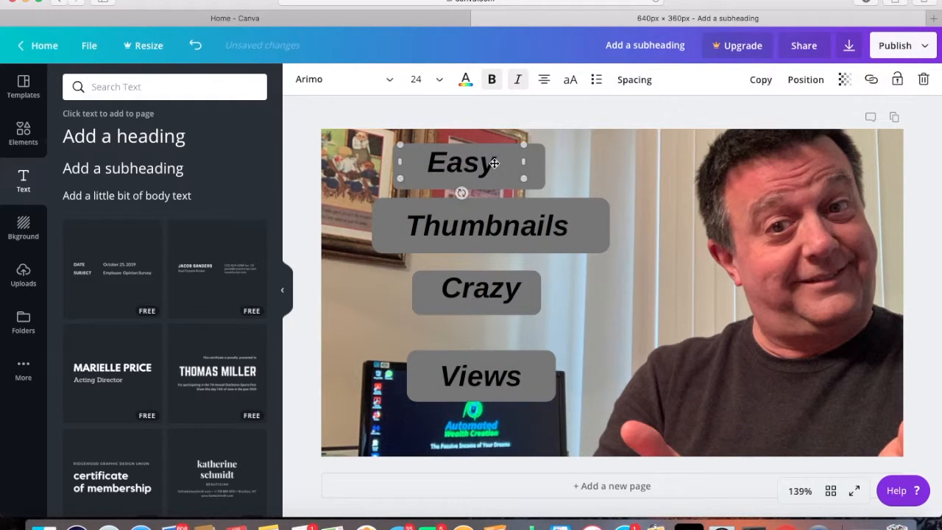
pyautogui.click(493, 168)
pyautogui.moveTo(497, 163); pyautogui.dragTo(435, 164)
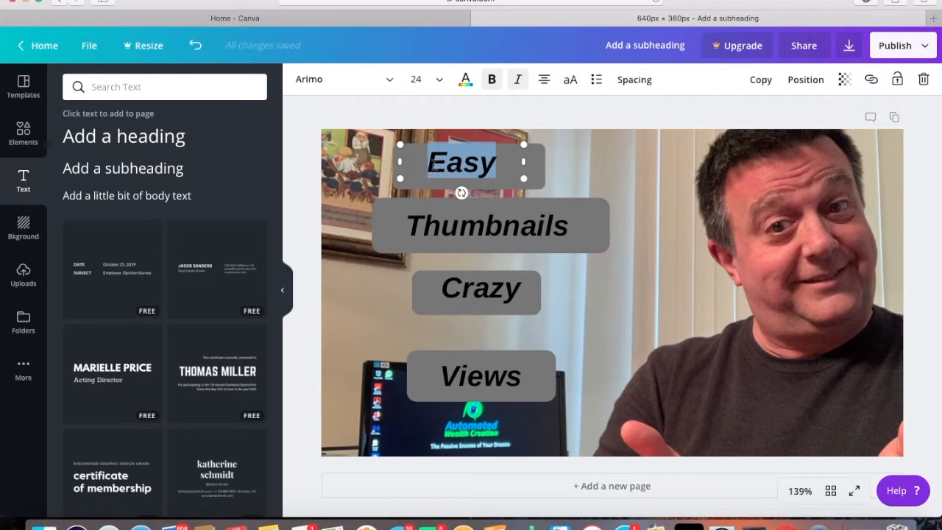
pyautogui.click(466, 81)
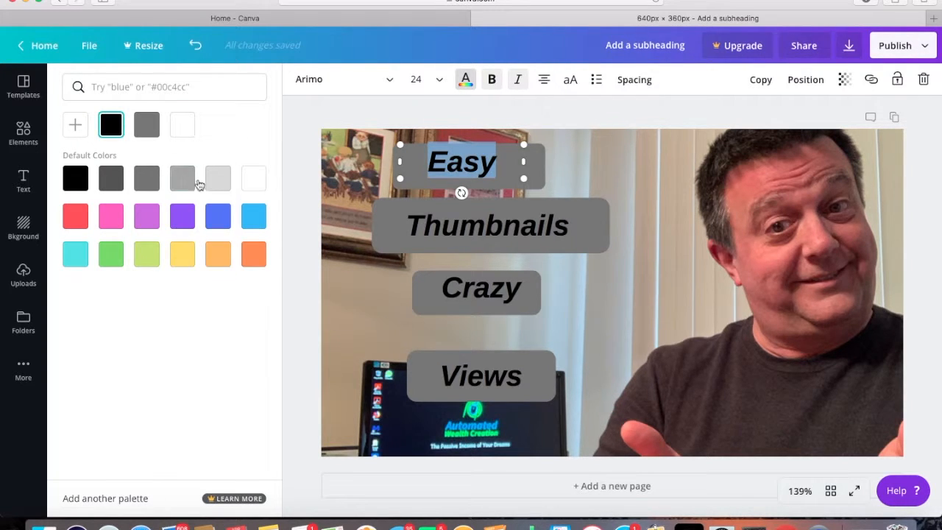
pyautogui.click(77, 127)
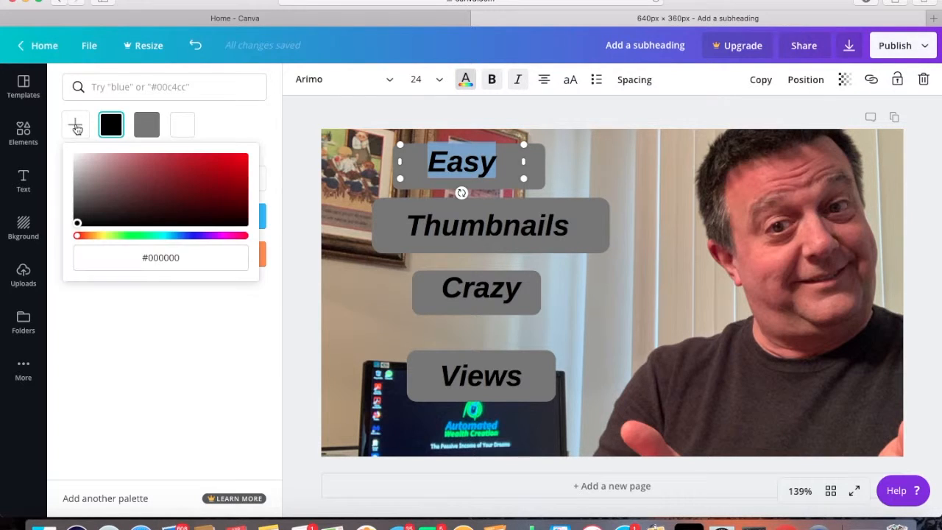
pyautogui.click(182, 257)
pyautogui.moveTo(176, 258); pyautogui.dragTo(151, 258)
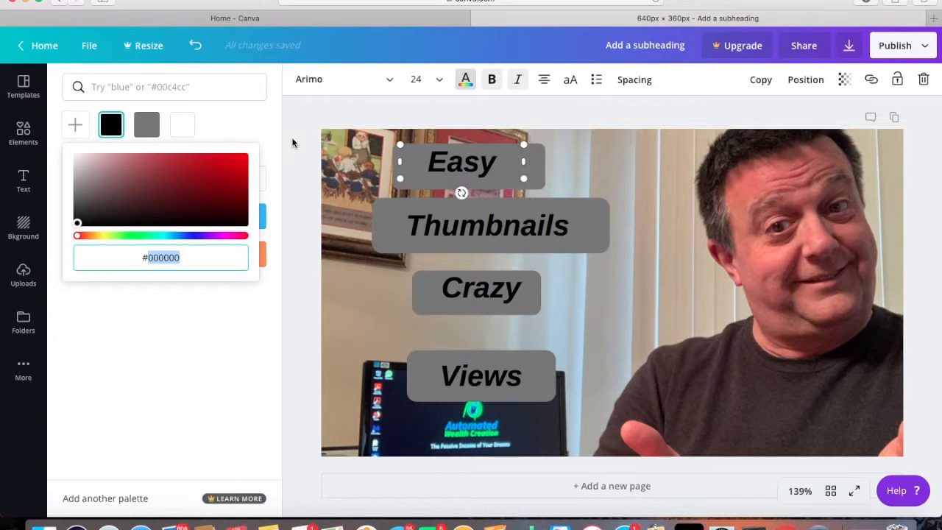
pyautogui.write('22A501')
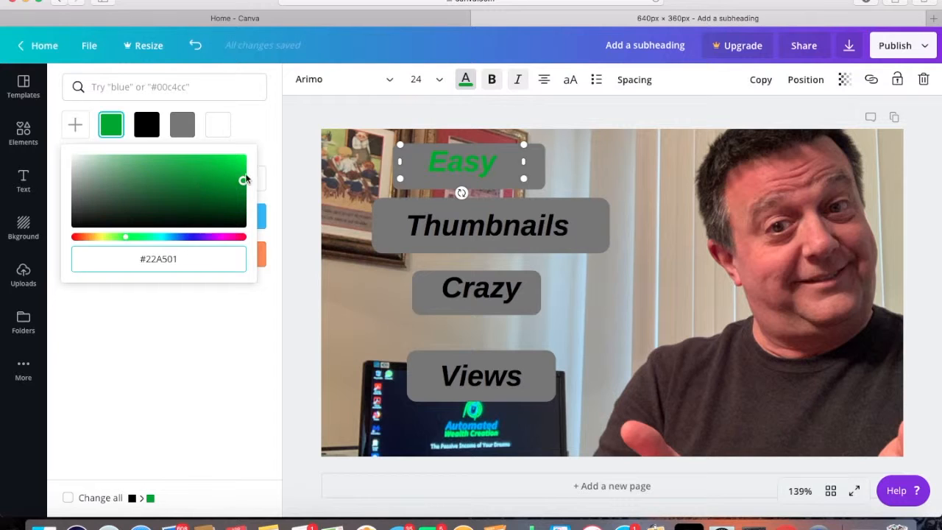
pyautogui.click(572, 168)
pyautogui.click(572, 167)
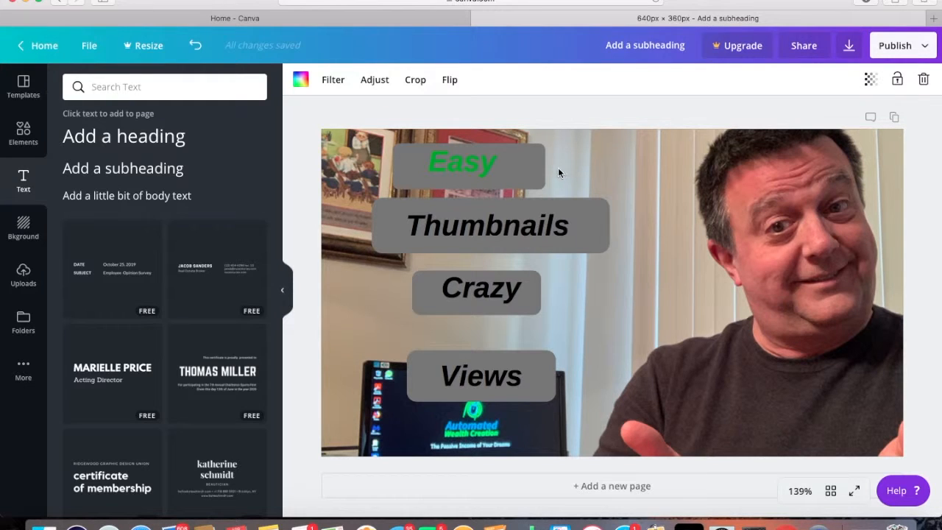
# Fill the rounded bar behind "Easy" with the darkest default gray
pyautogui.click(537, 171)
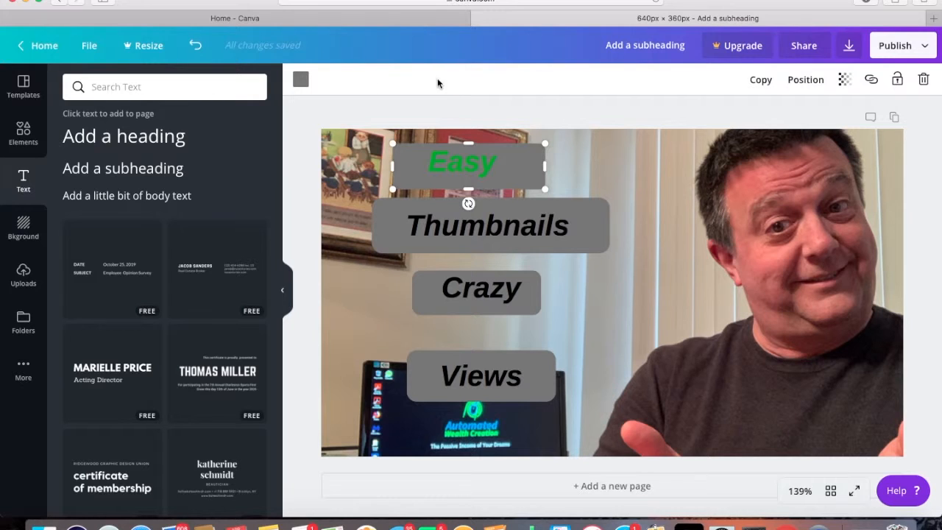
pyautogui.click(302, 81)
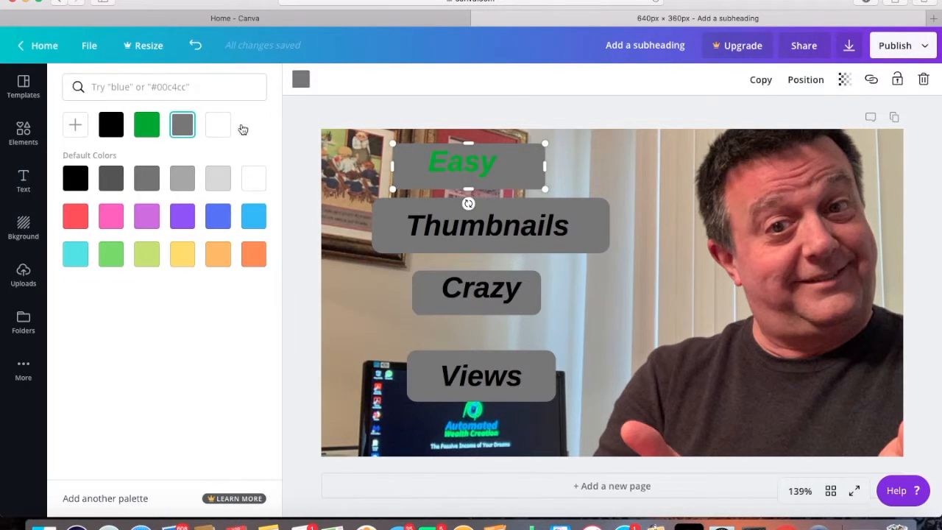
pyautogui.click(112, 180)
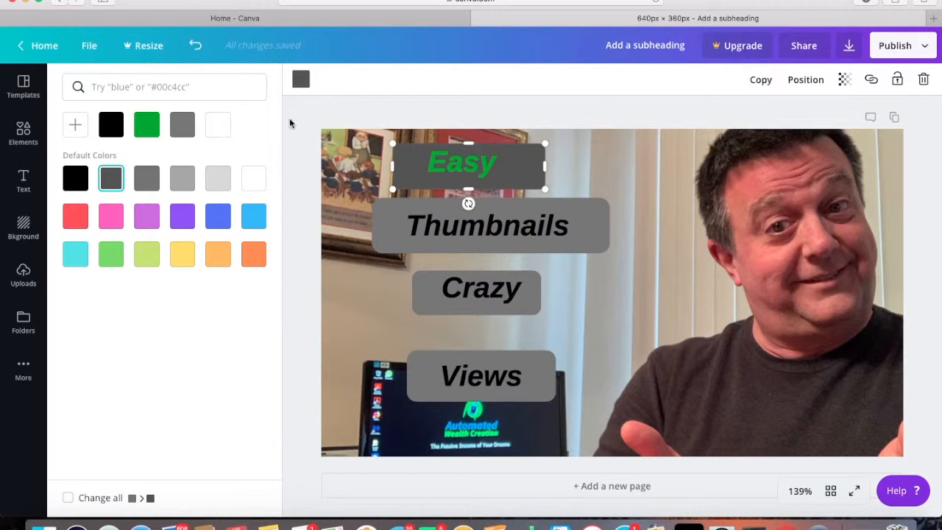
# Color the word "Crazy" on the third bar green with the custom hex value #22A501
pyautogui.click(521, 292)
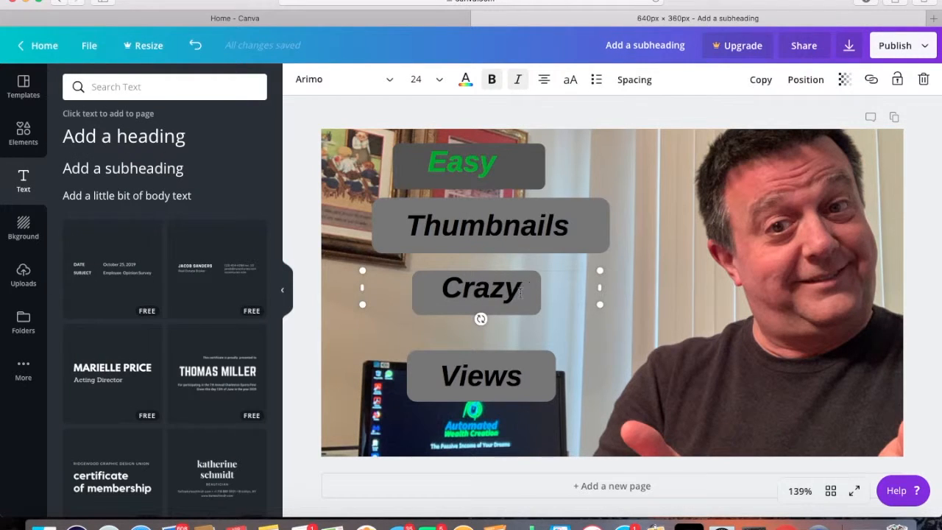
pyautogui.moveTo(521, 292); pyautogui.dragTo(445, 289)
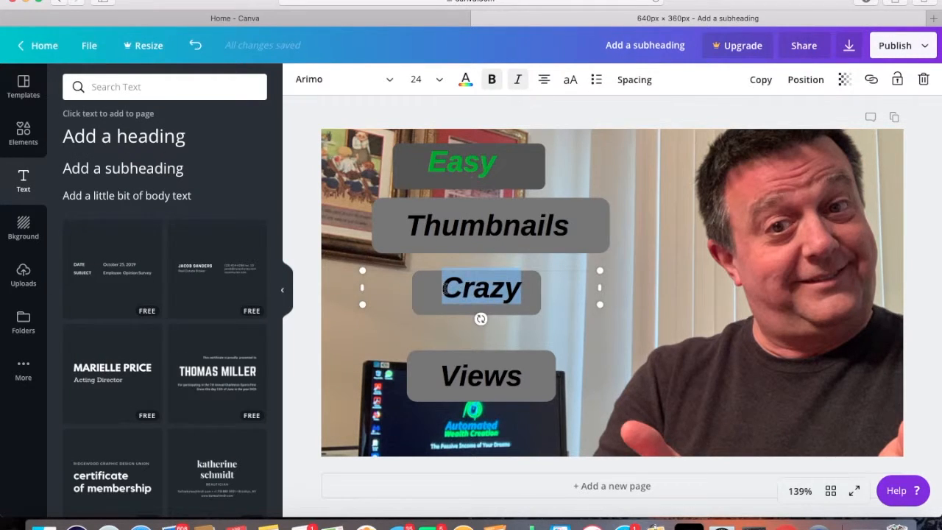
pyautogui.click(465, 79)
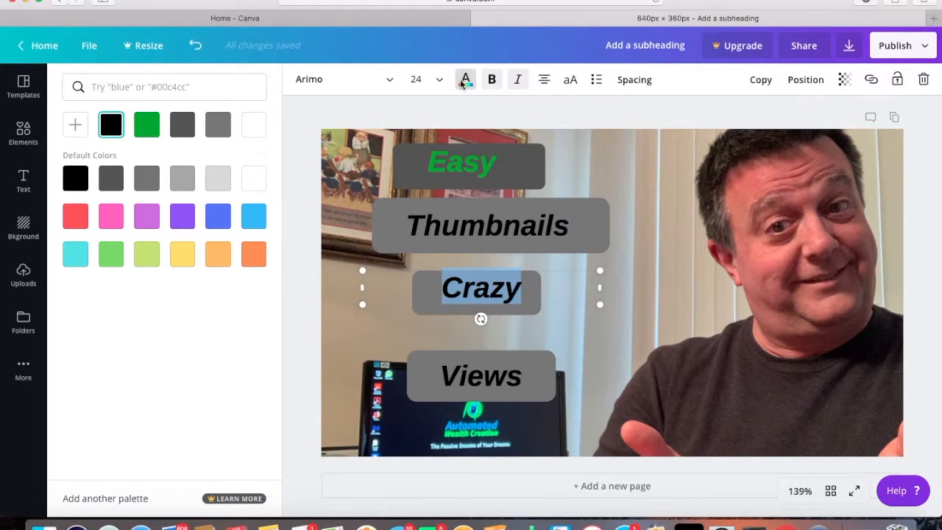
pyautogui.click(76, 125)
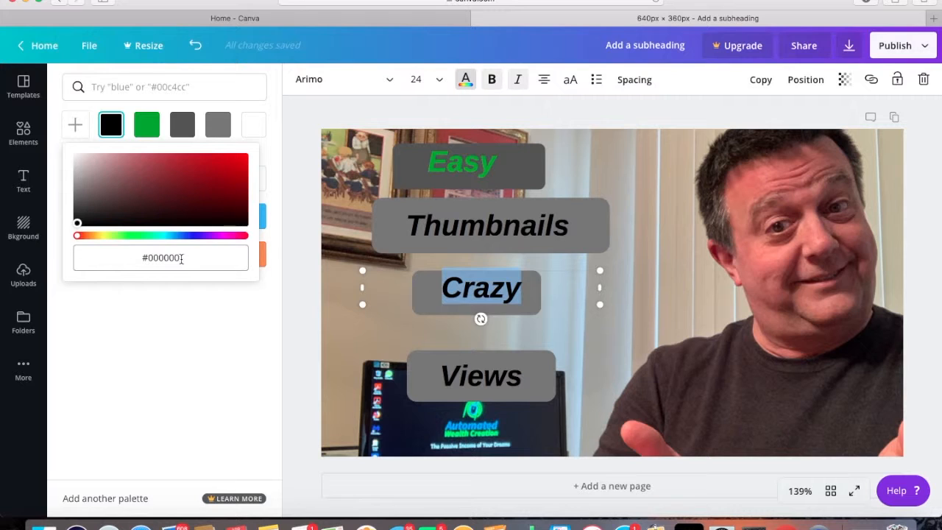
pyautogui.moveTo(181, 259); pyautogui.dragTo(151, 255)
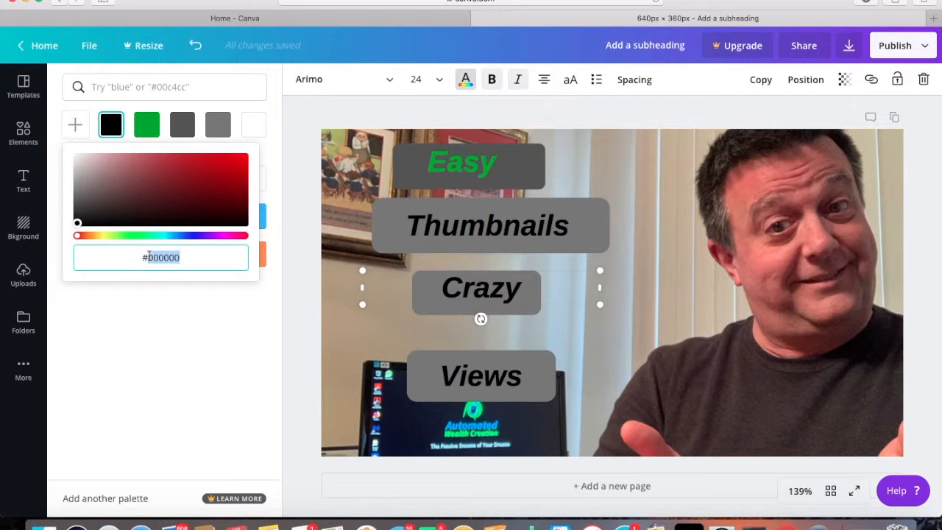
pyautogui.write('22A501')
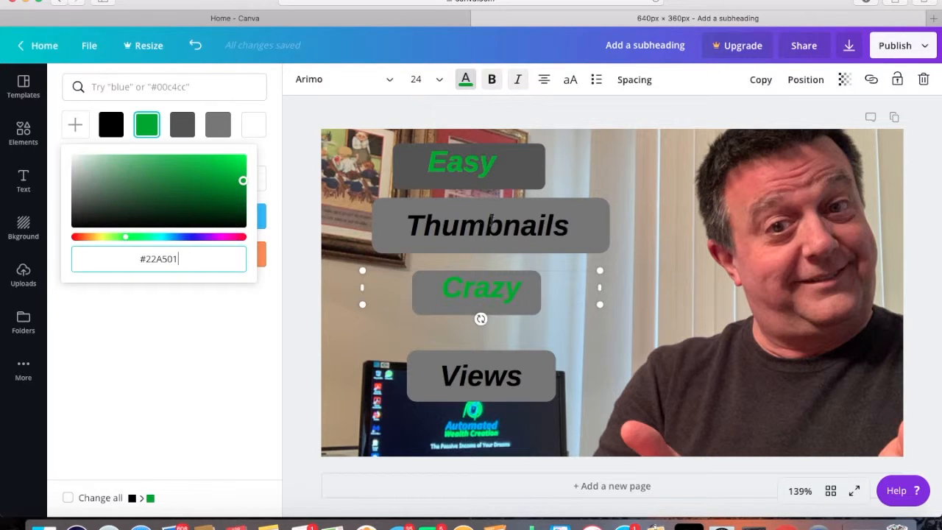
pyautogui.click(576, 337)
pyautogui.click(576, 337)
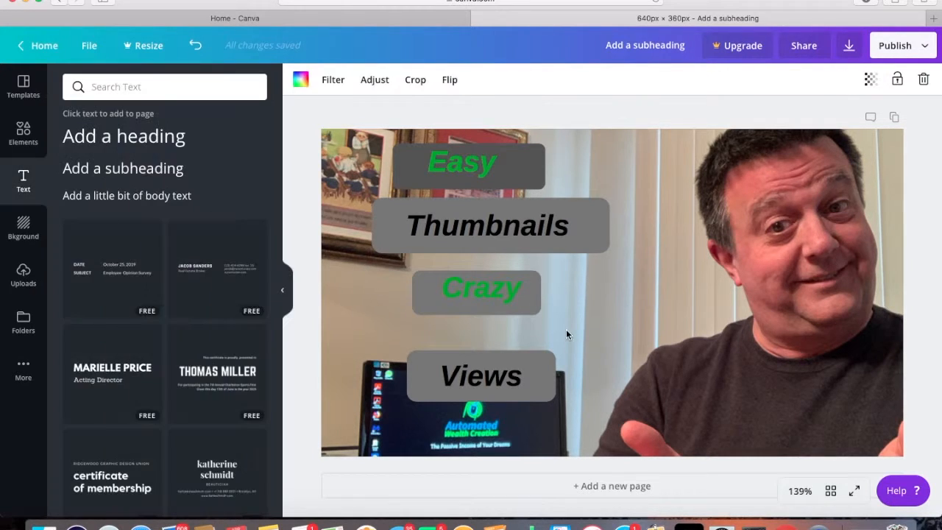
# Fill the rounded bar behind "Crazy" with the same dark gray as the topmost bar
pyautogui.click(530, 312)
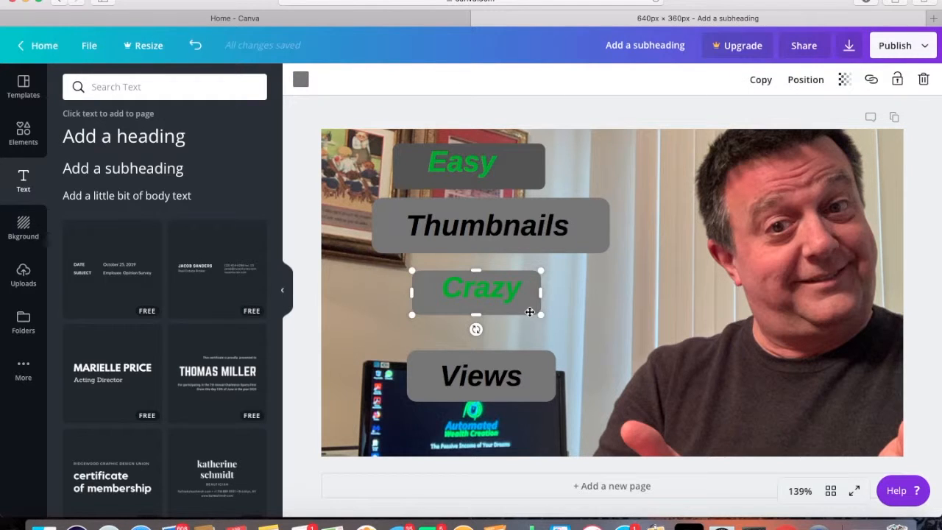
pyautogui.click(302, 79)
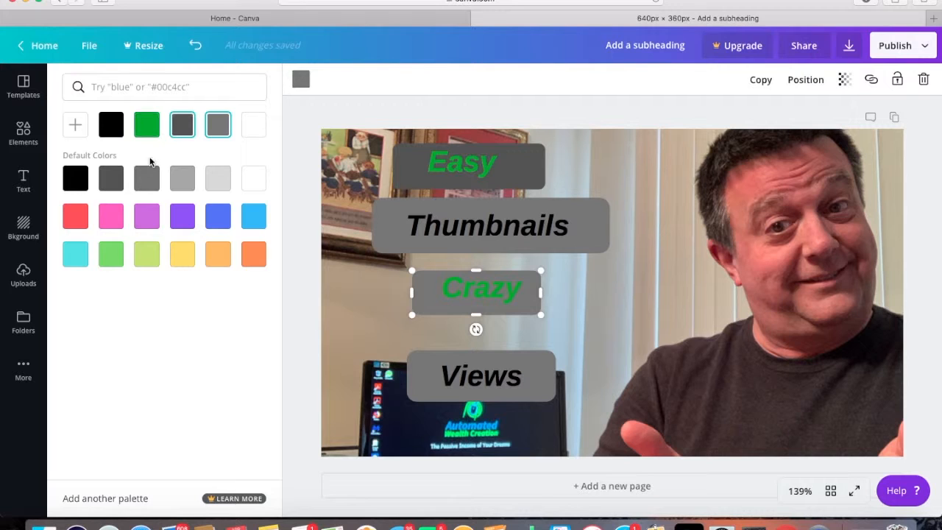
pyautogui.click(111, 181)
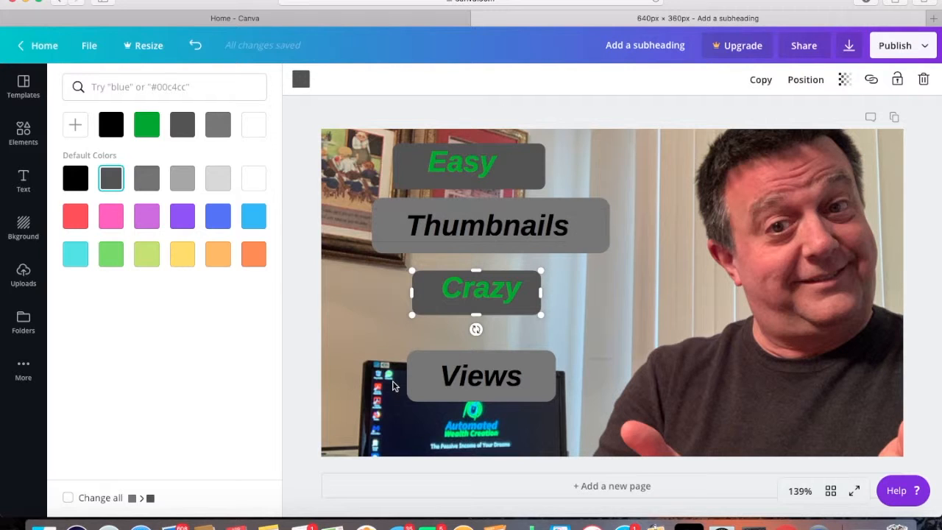
# Switch to Notes, copy the blue hex code 0984A6 listed under Picture Colors, and return to the Canva design
pyautogui.click(270, 526)
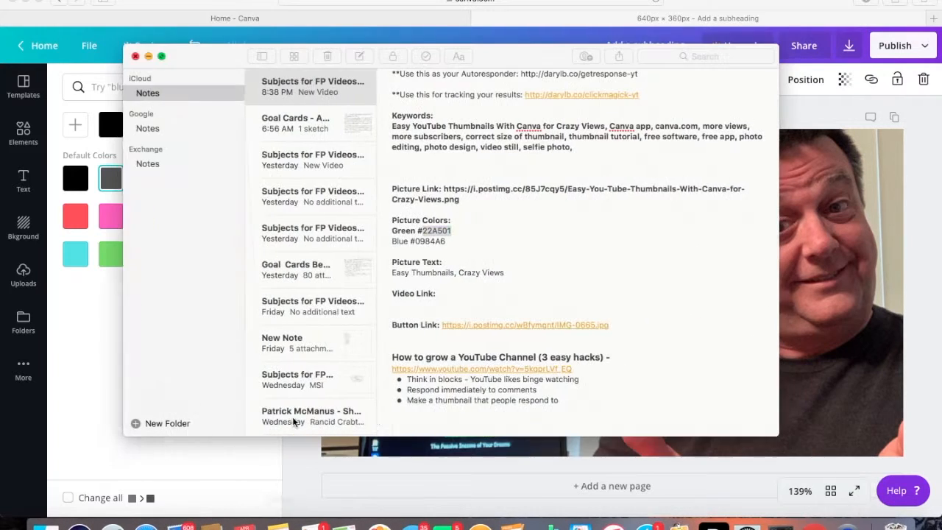
pyautogui.click(448, 242)
pyautogui.moveTo(448, 242); pyautogui.dragTo(418, 244)
pyautogui.press('super+c')
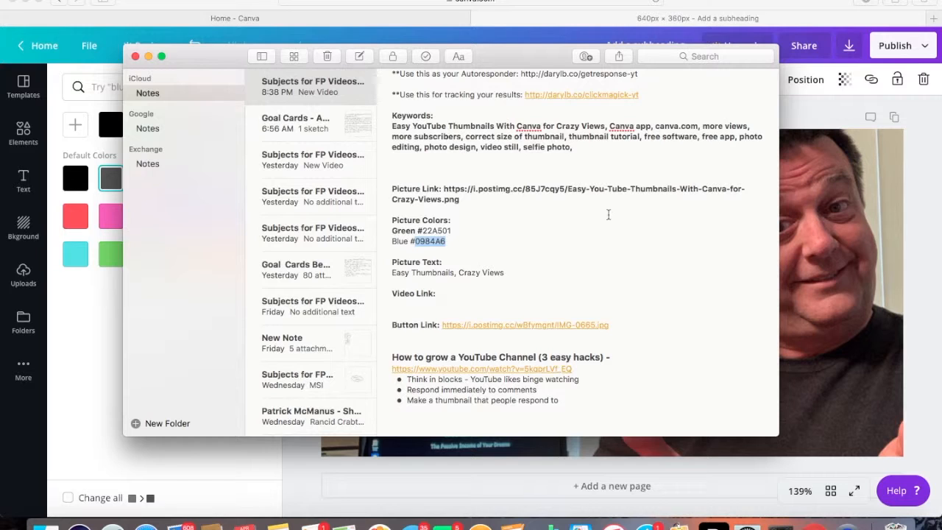
pyautogui.click(149, 56)
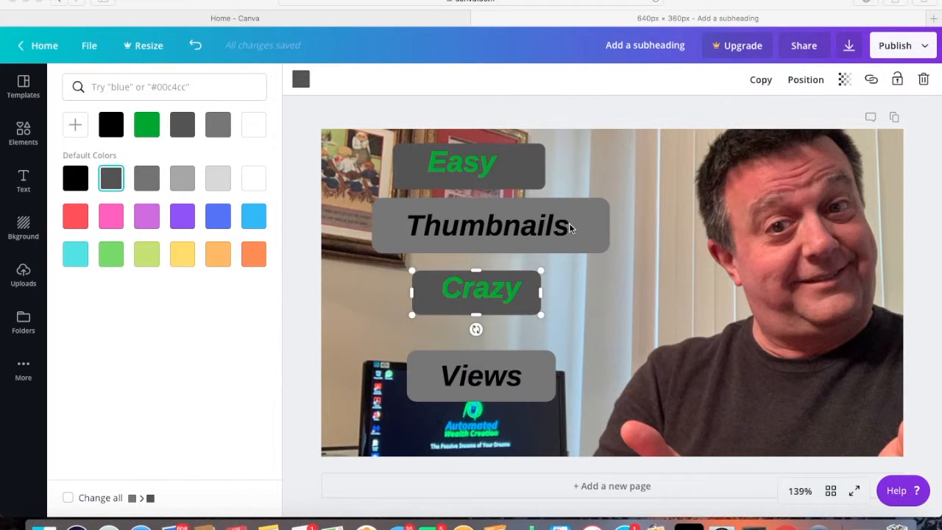
# Color the word "Thumbnails" on the second bar blue with the custom hex value #0984A6
pyautogui.click(569, 226)
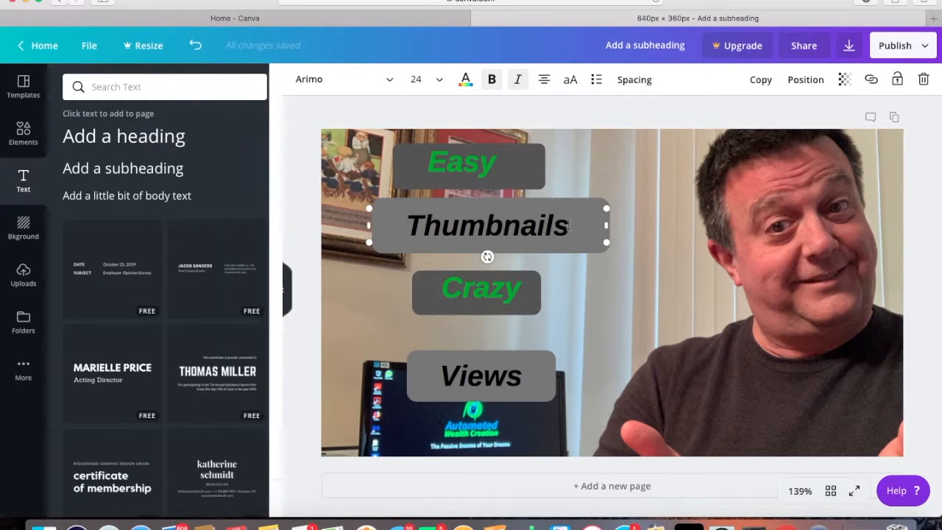
pyautogui.moveTo(569, 226); pyautogui.dragTo(408, 223)
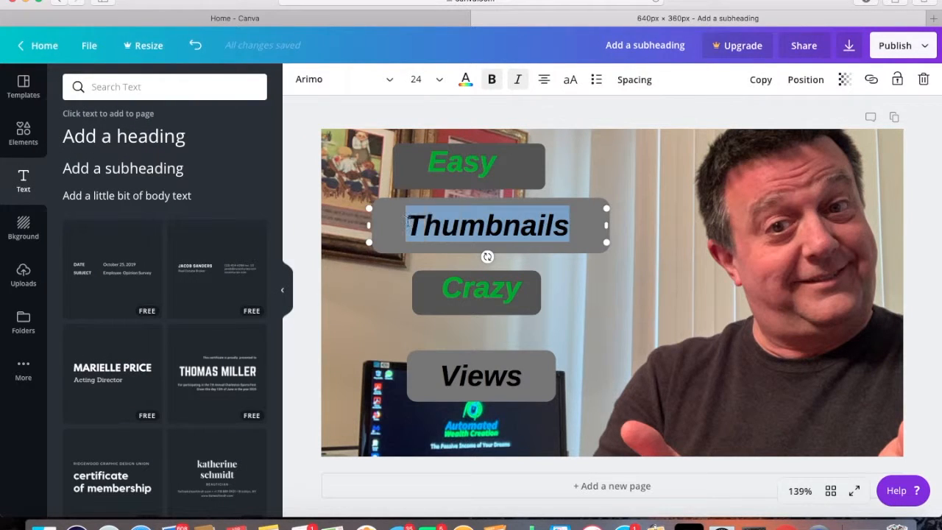
pyautogui.click(465, 80)
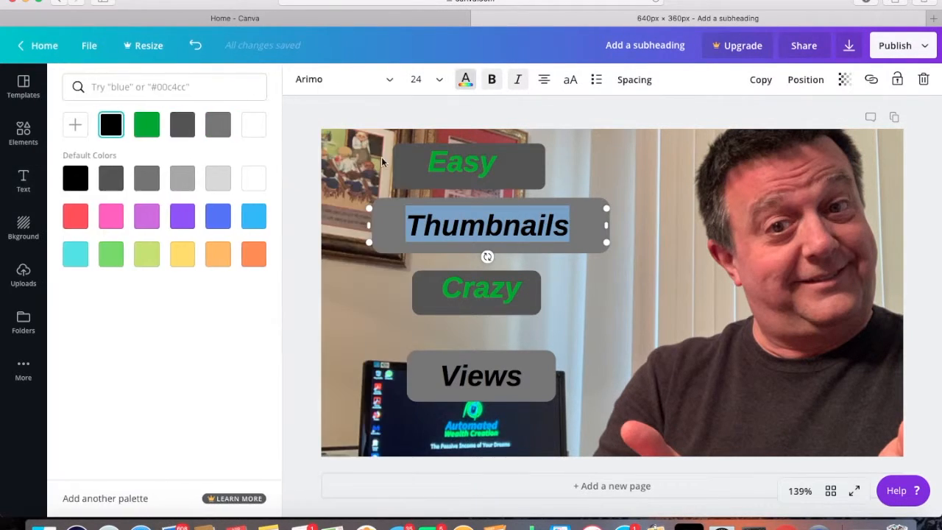
pyautogui.click(75, 125)
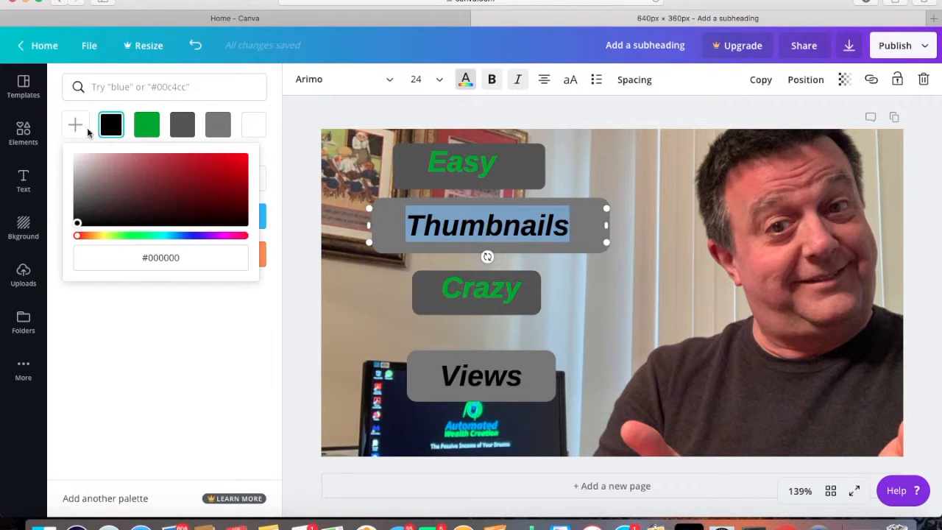
pyautogui.click(181, 259)
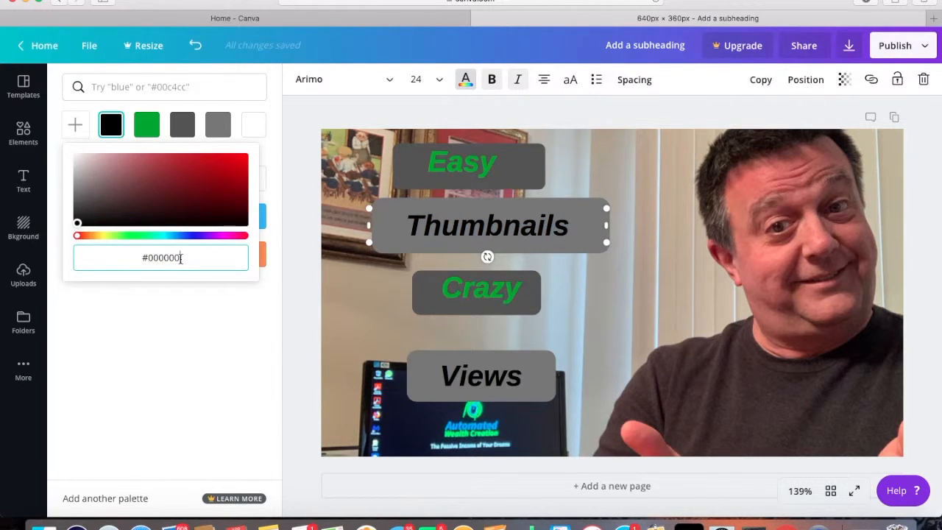
pyautogui.moveTo(180, 259); pyautogui.dragTo(152, 256)
pyautogui.press('super+v')
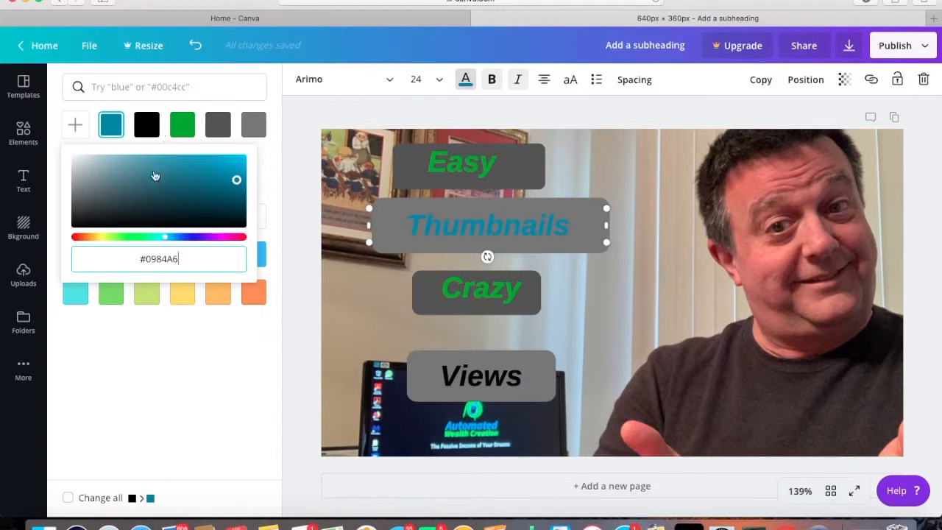
pyautogui.click(653, 271)
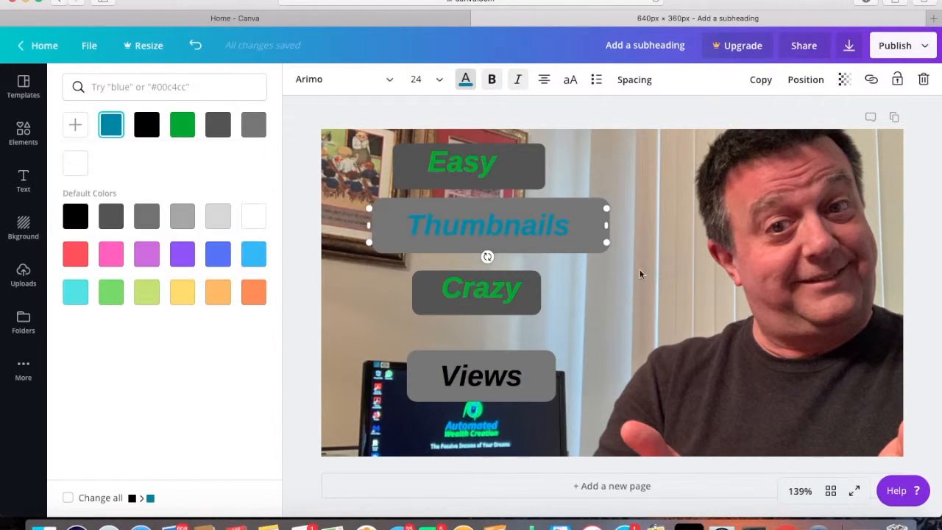
# Fill the rounded bar behind "Thumbnails" with black
pyautogui.click(587, 248)
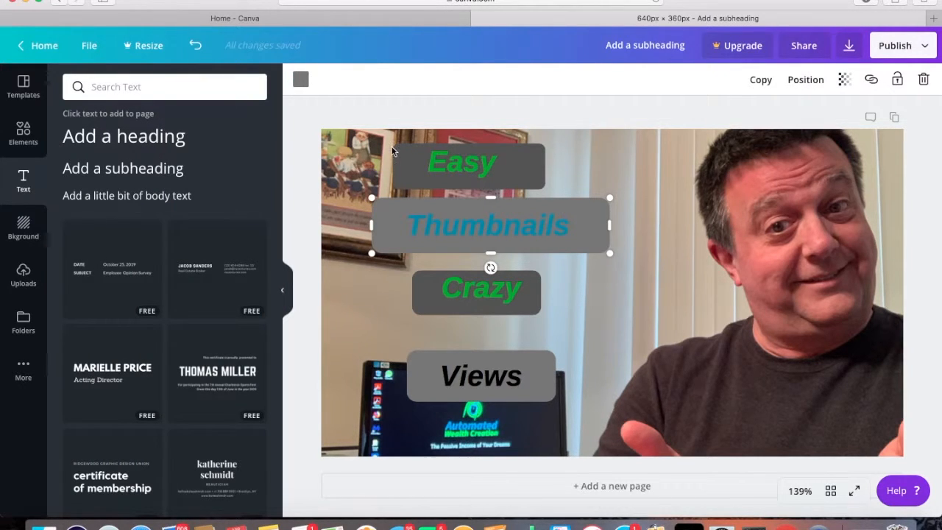
pyautogui.click(301, 80)
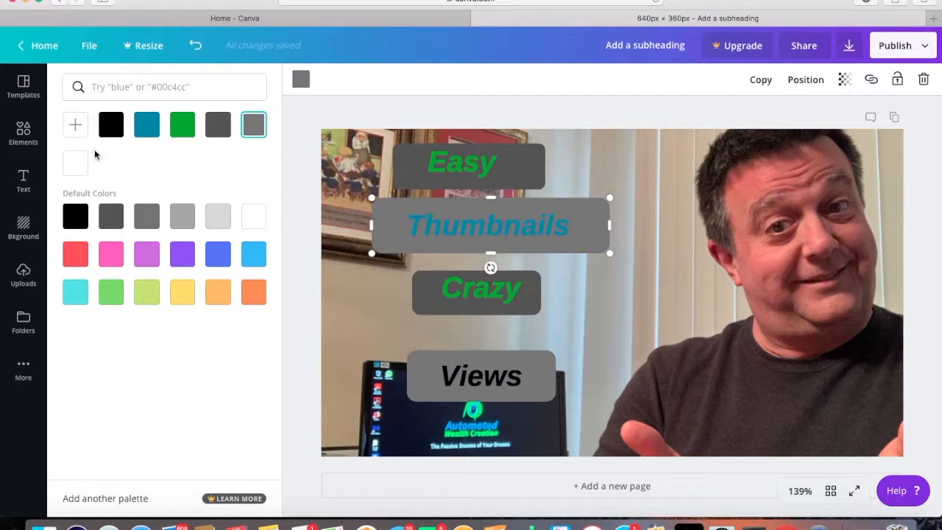
pyautogui.click(111, 127)
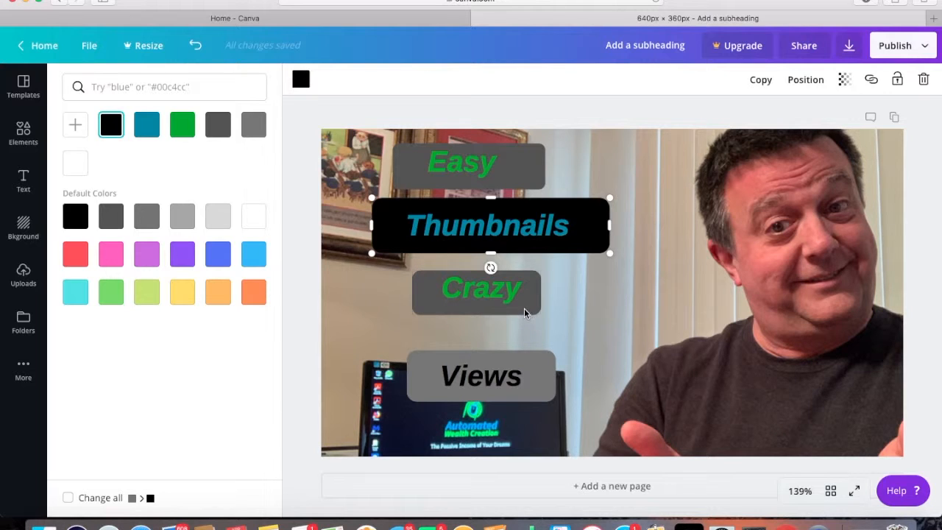
# Color the word "Views" on the lowest bar blue with the custom hex value #0984A6
pyautogui.click(526, 382)
pyautogui.moveTo(524, 378); pyautogui.dragTo(444, 374)
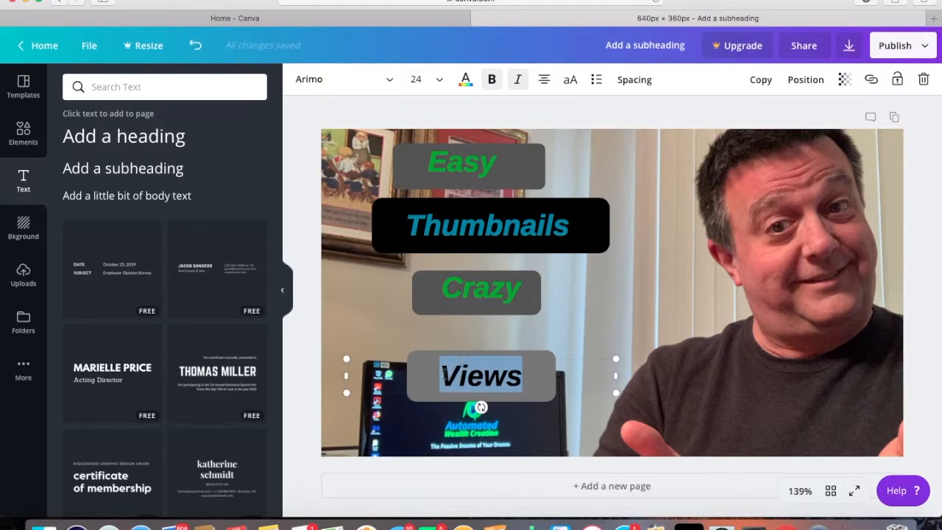
pyautogui.click(466, 81)
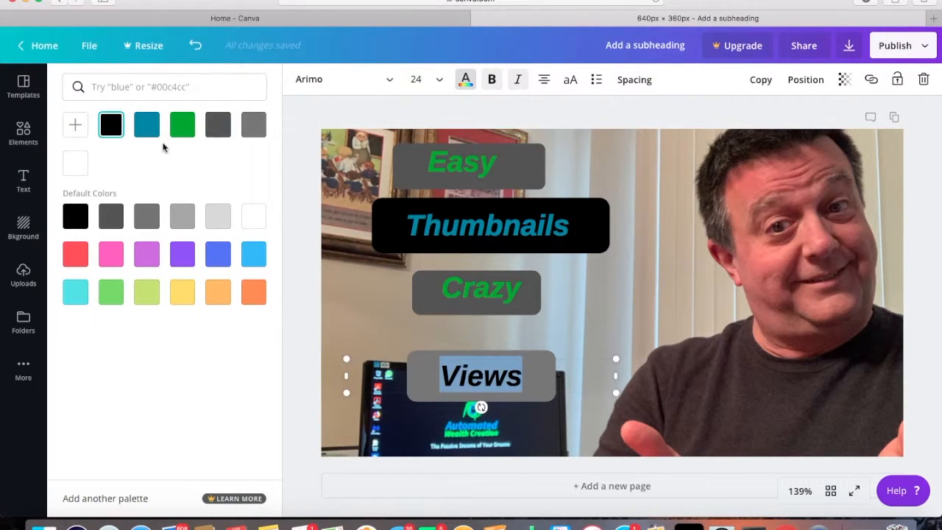
pyautogui.click(76, 127)
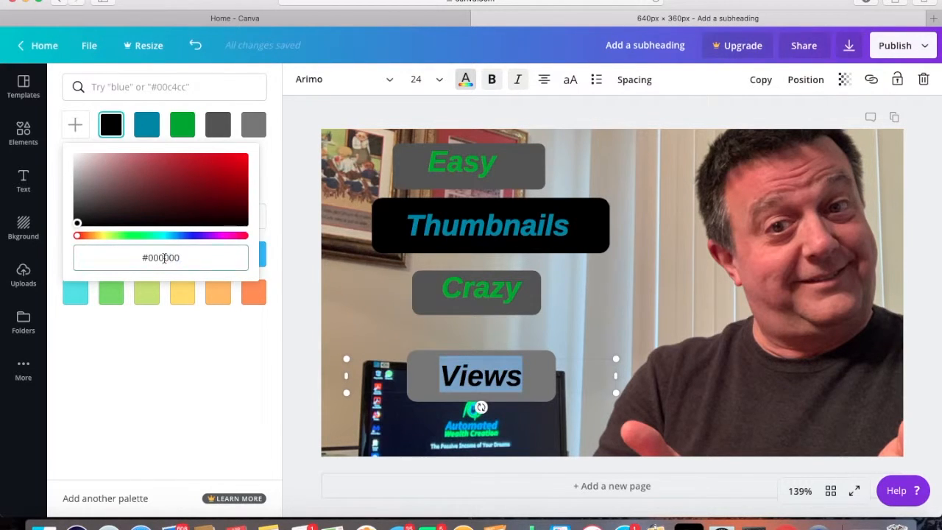
pyautogui.doubleClick(164, 258)
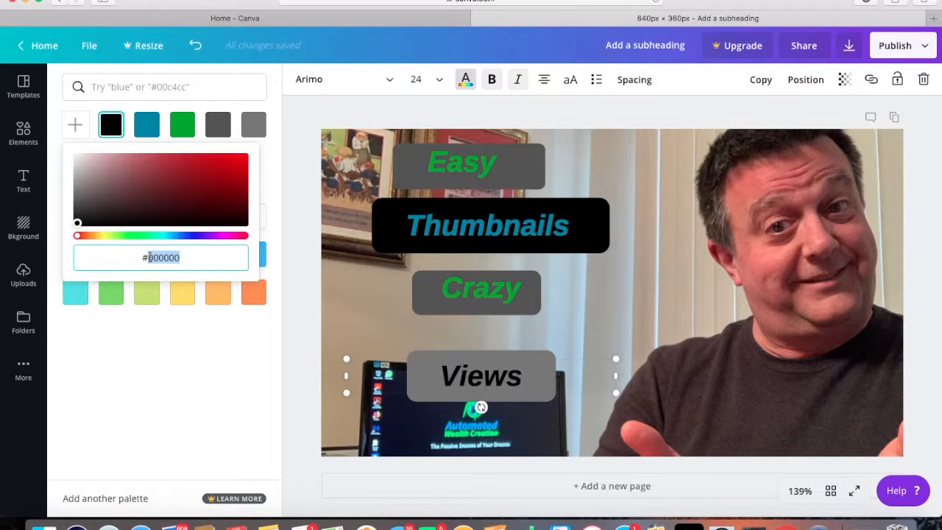
pyautogui.write('0984A6')
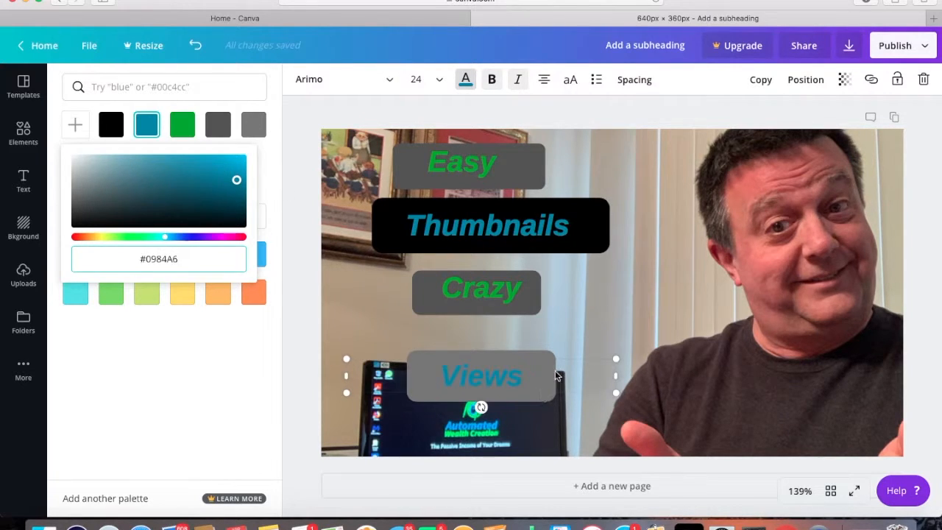
pyautogui.click(649, 377)
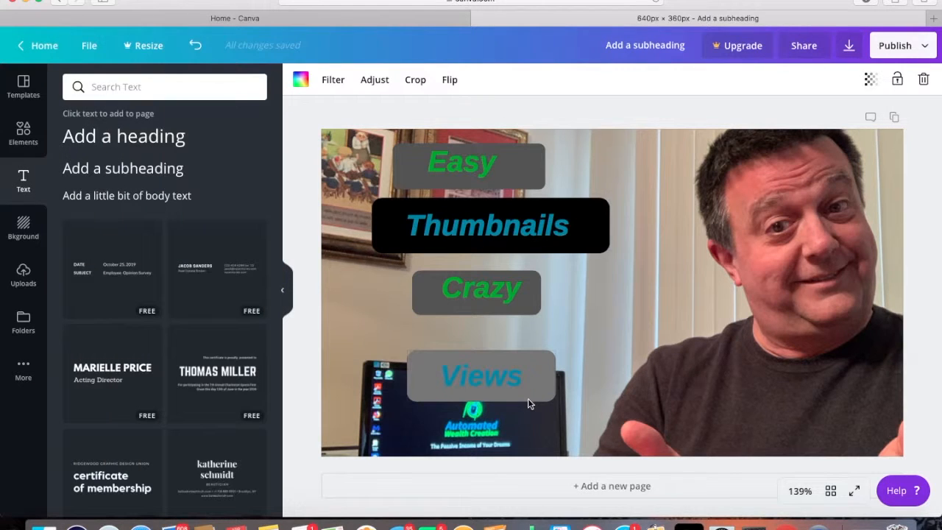
# Fill the rounded bar behind "Views" with black to match the bar behind "Thumbnails"
pyautogui.click(528, 398)
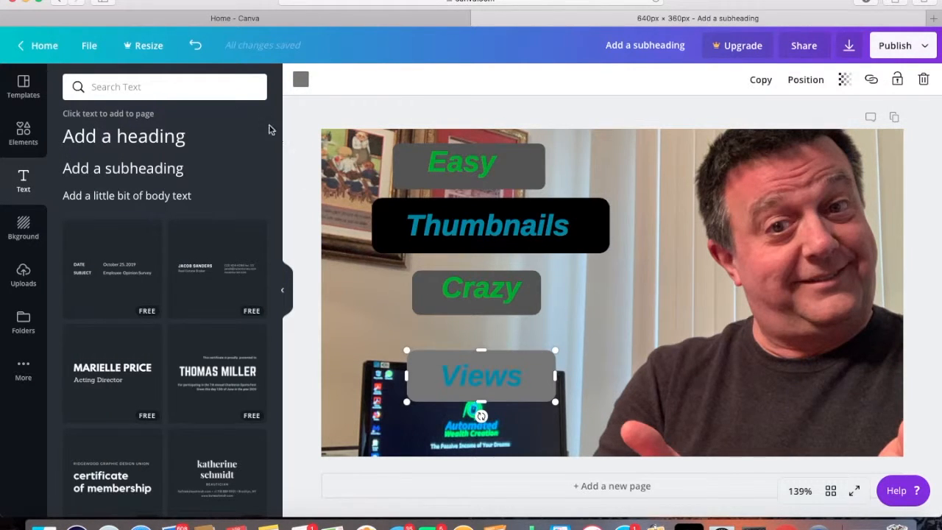
pyautogui.click(300, 80)
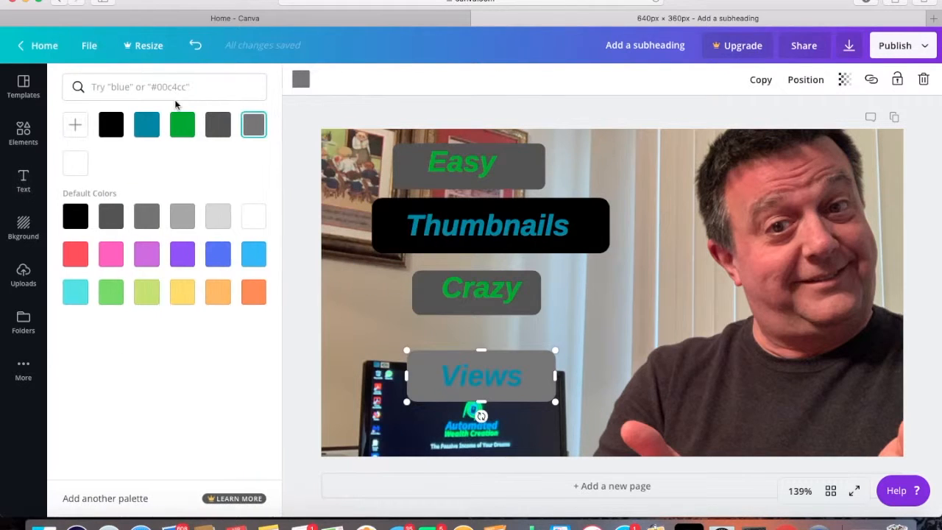
pyautogui.click(111, 125)
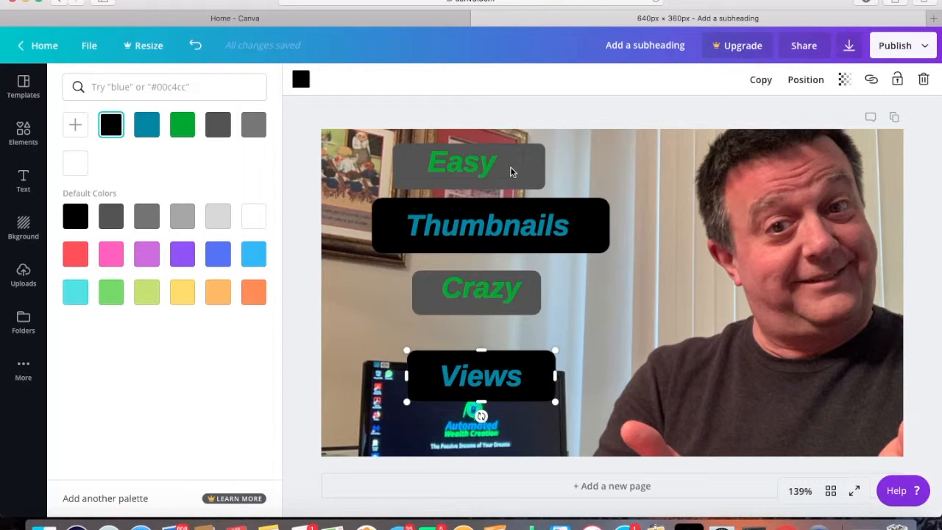
# Shrink the gray bar behind "Easy" at both ends and along its lower edge so it fits closely around the word
pyautogui.scroll(1, 544, 174)
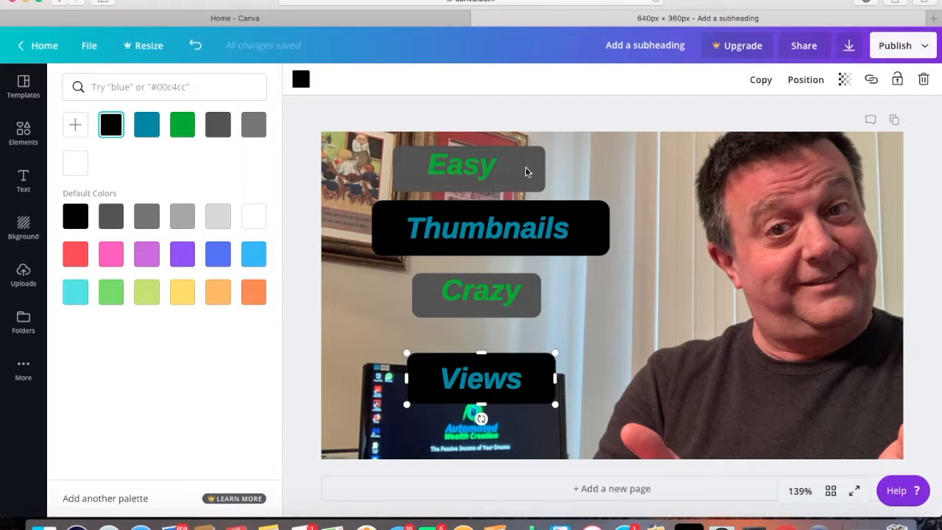
pyautogui.click(536, 184)
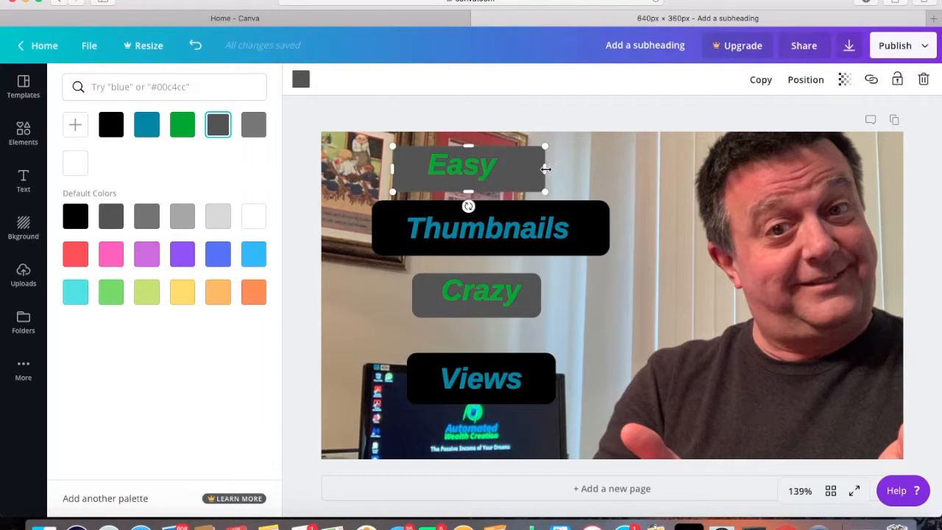
pyautogui.moveTo(546, 169); pyautogui.dragTo(511, 170)
pyautogui.moveTo(395, 168); pyautogui.dragTo(419, 169)
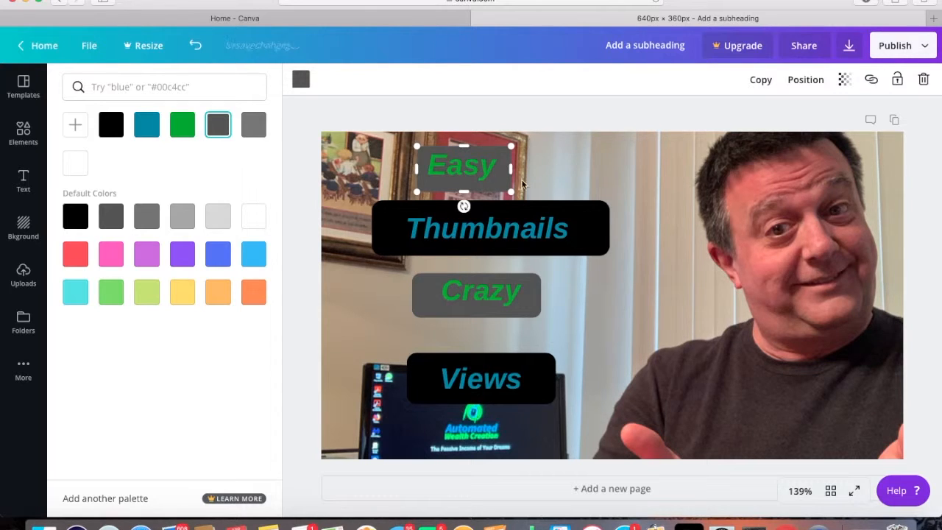
pyautogui.moveTo(464, 187); pyautogui.dragTo(464, 184)
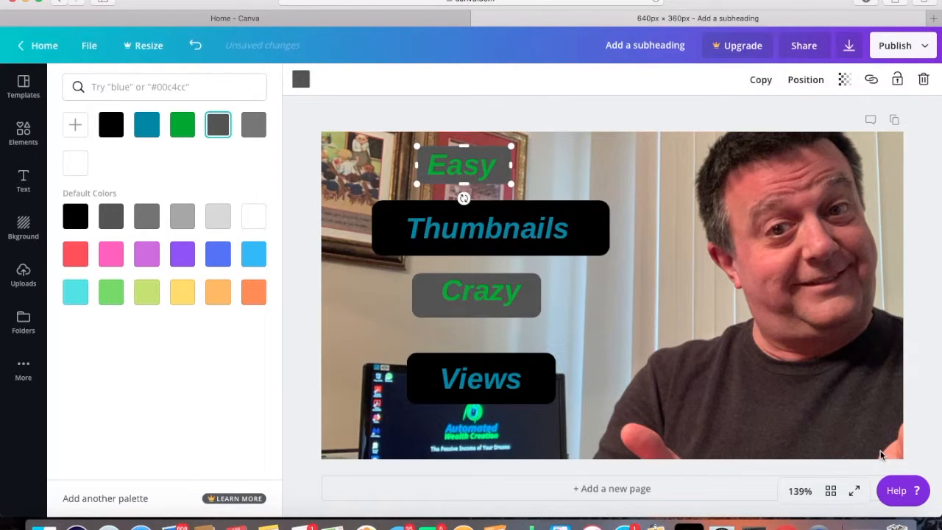
# Nudge the gray bar behind "Easy" slightly to the left in small increments to center it on the word
pyautogui.press('Down')
pyautogui.press('Up')
pyautogui.press('Up')
pyautogui.press('Left')
pyautogui.press('Left')
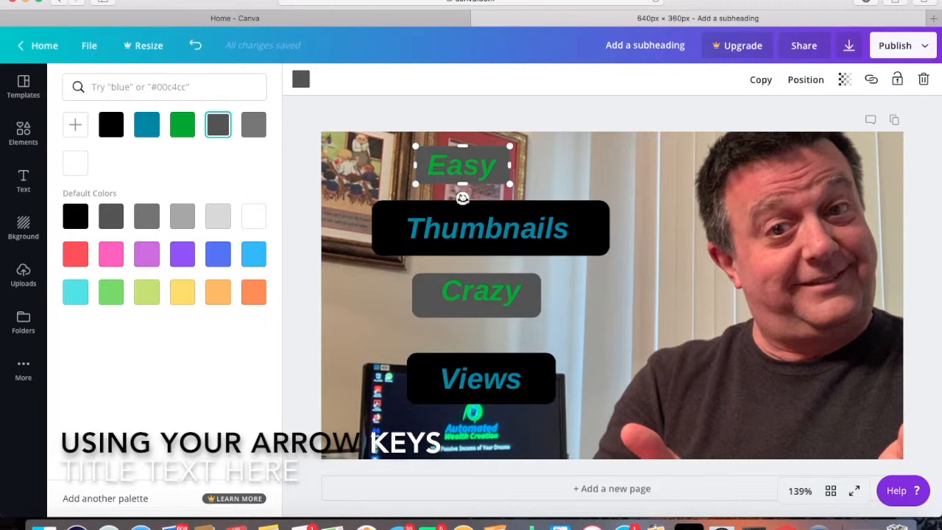
pyautogui.moveTo(462, 197); pyautogui.dragTo(463, 198)
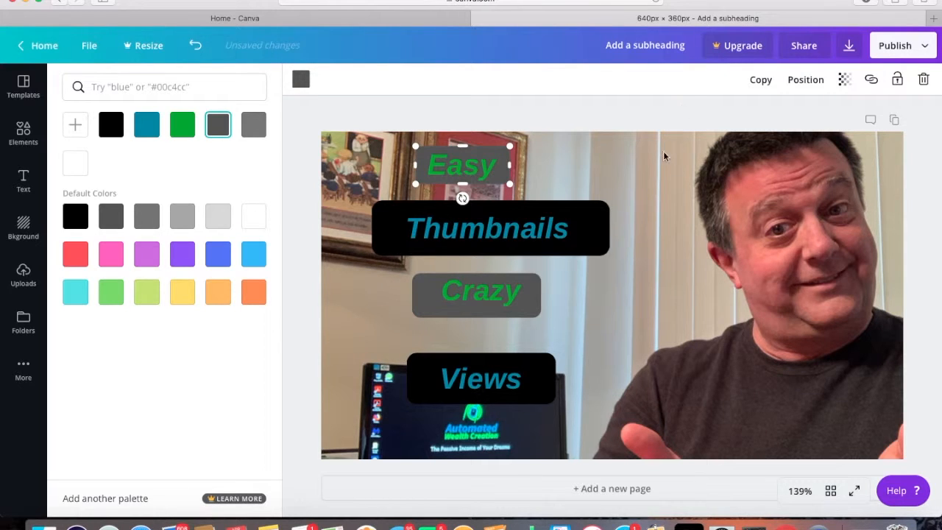
# Select the word "Easy" together with its gray bar and group them
pyautogui.click(660, 171)
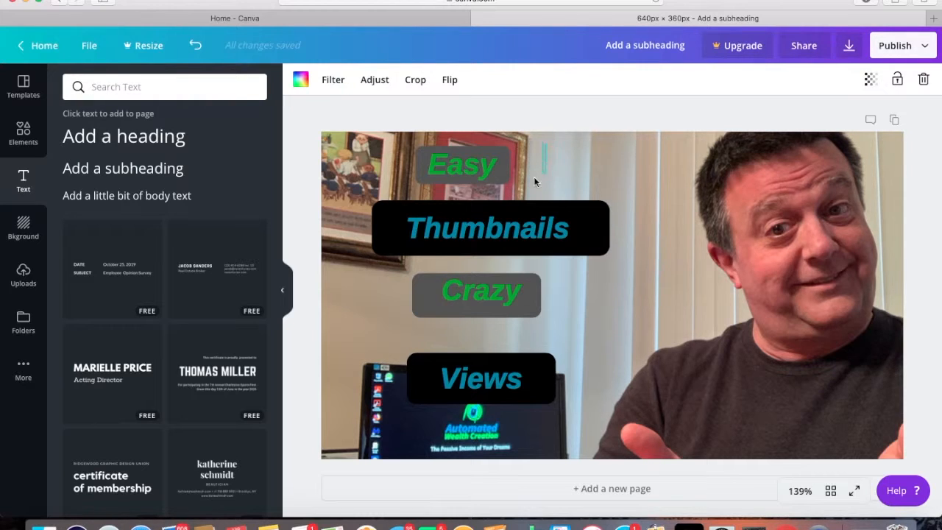
pyautogui.click(466, 184)
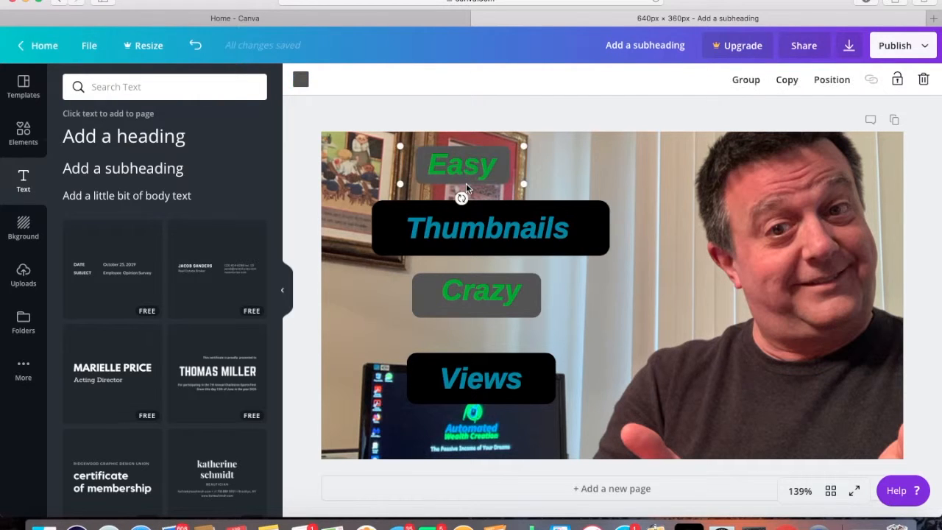
pyautogui.click(746, 80)
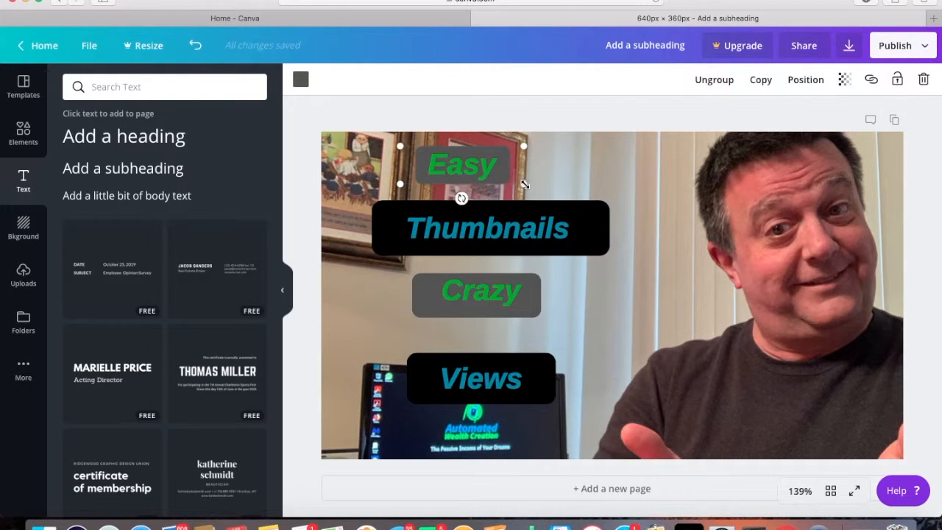
# Enlarge the grouped "Easy" bar slightly and tilt it a few degrees counterclockwise
pyautogui.moveTo(524, 184)
pyautogui.mouseDown()
pyautogui.moveTo(510, 177)
pyautogui.moveTo(526, 185)
pyautogui.mouseUp()
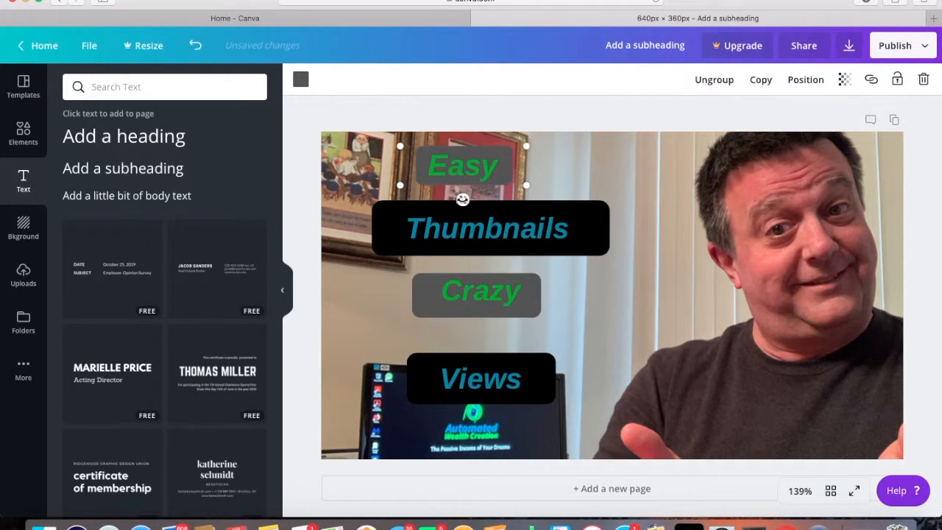
pyautogui.moveTo(464, 199); pyautogui.dragTo(466, 198)
# Group the word "Thumbnails" with its black bar and tilt the group a few degrees clockwise
pyautogui.click(496, 241)
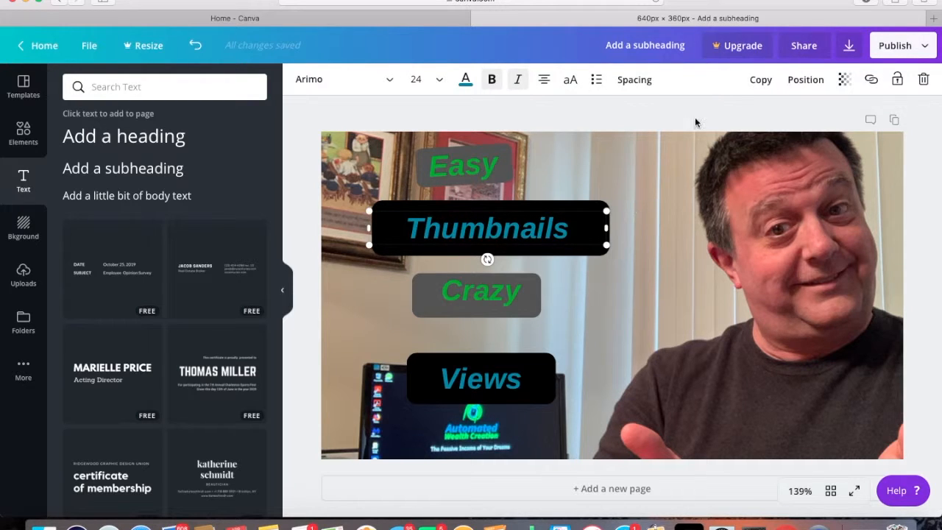
pyautogui.click(656, 215)
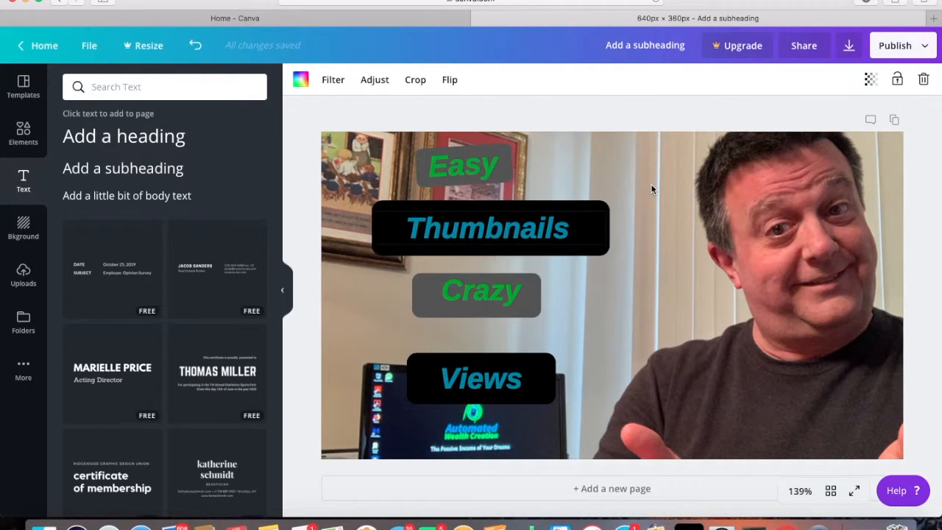
pyautogui.moveTo(613, 280); pyautogui.dragTo(558, 263)
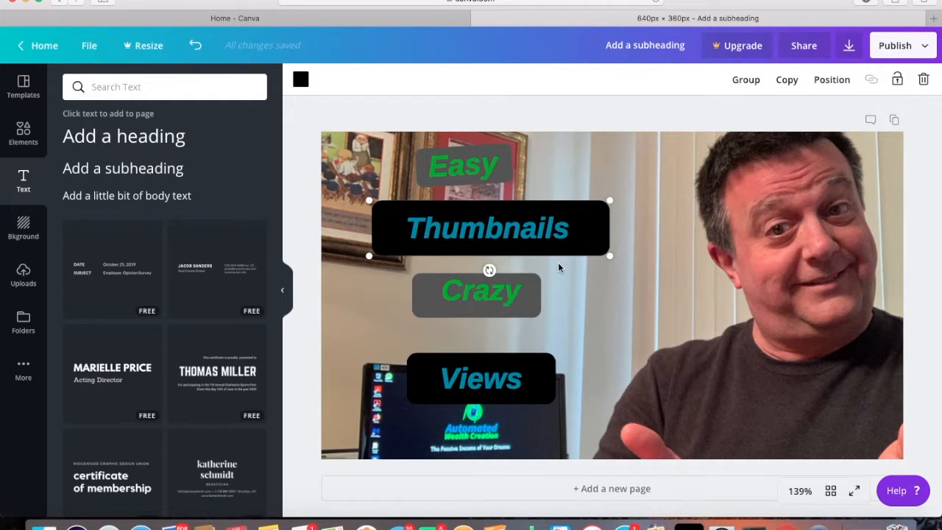
pyautogui.click(746, 81)
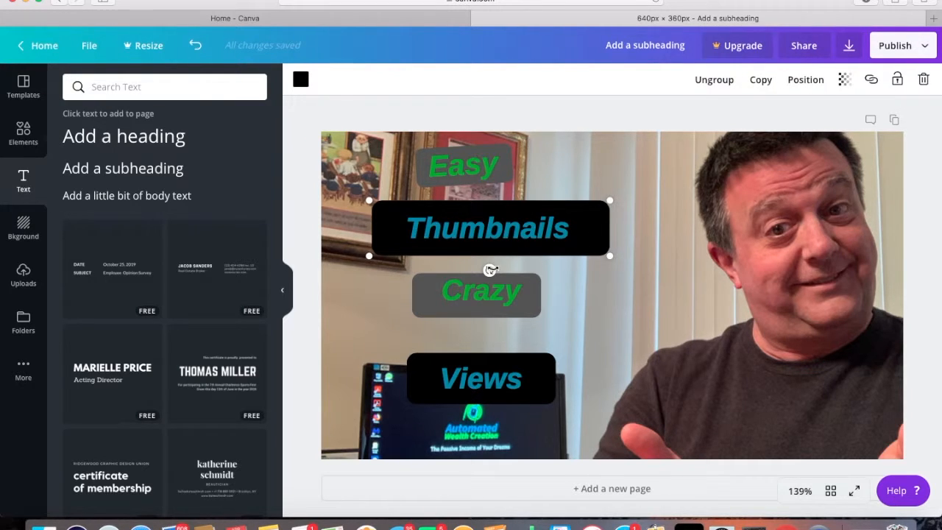
pyautogui.moveTo(487, 269)
pyautogui.mouseDown()
pyautogui.moveTo(477, 267)
pyautogui.moveTo(487, 269)
pyautogui.mouseUp()
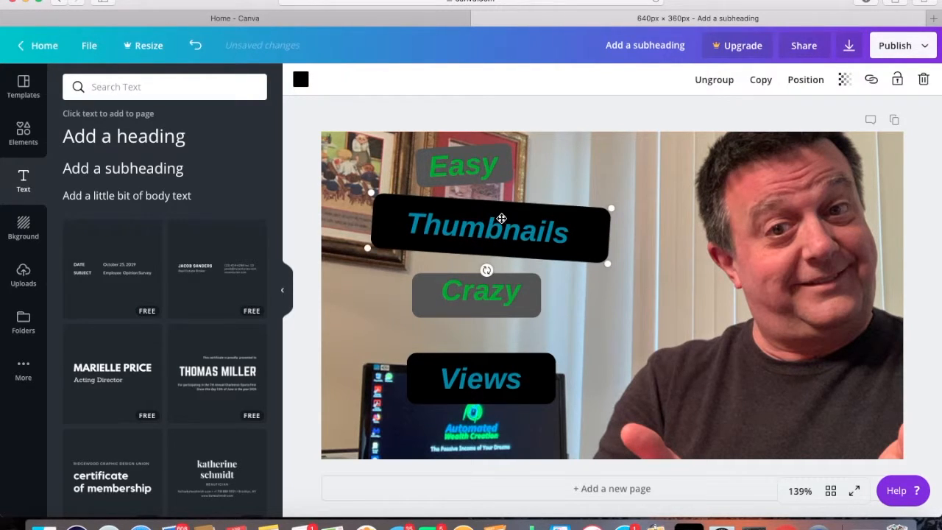
# Move the "Thumbnails" group up against the "Easy" bar and send it backward so it sits behind that bar
pyautogui.moveTo(512, 228); pyautogui.dragTo(509, 214)
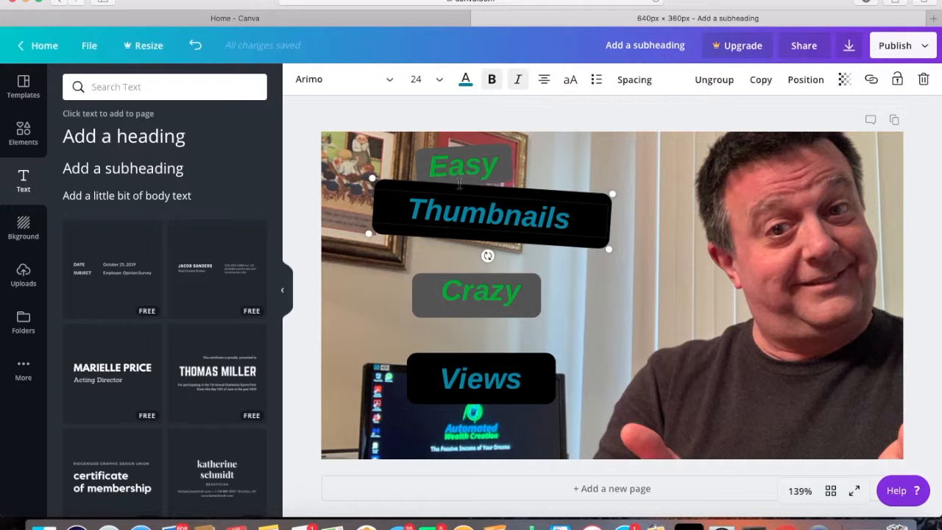
pyautogui.click(810, 81)
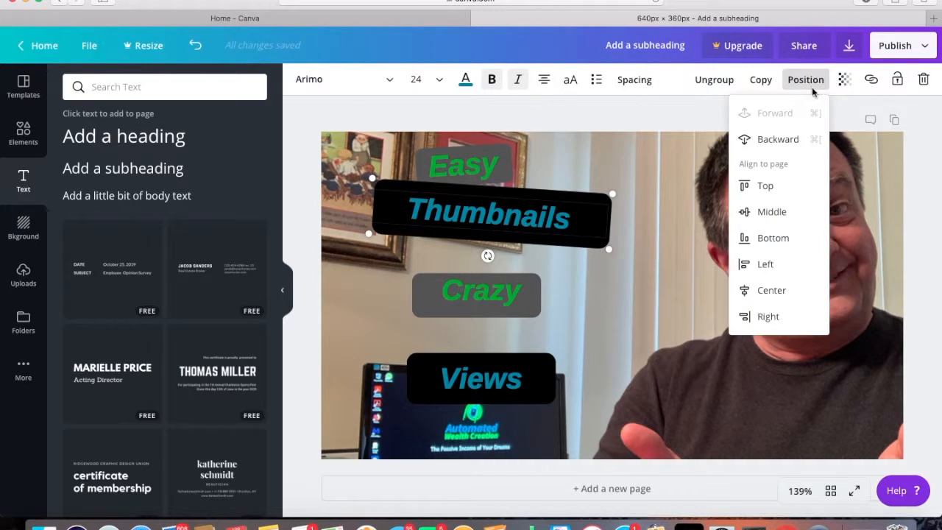
pyautogui.click(782, 142)
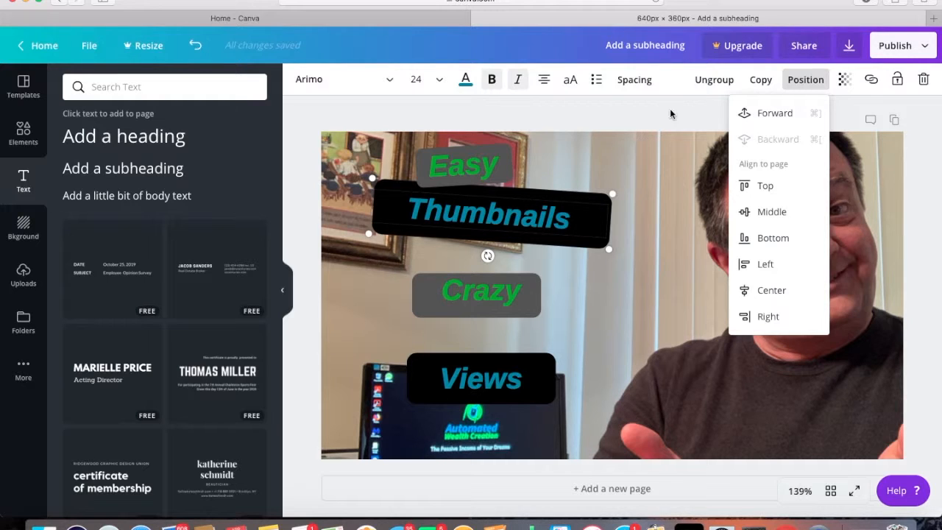
pyautogui.click(528, 154)
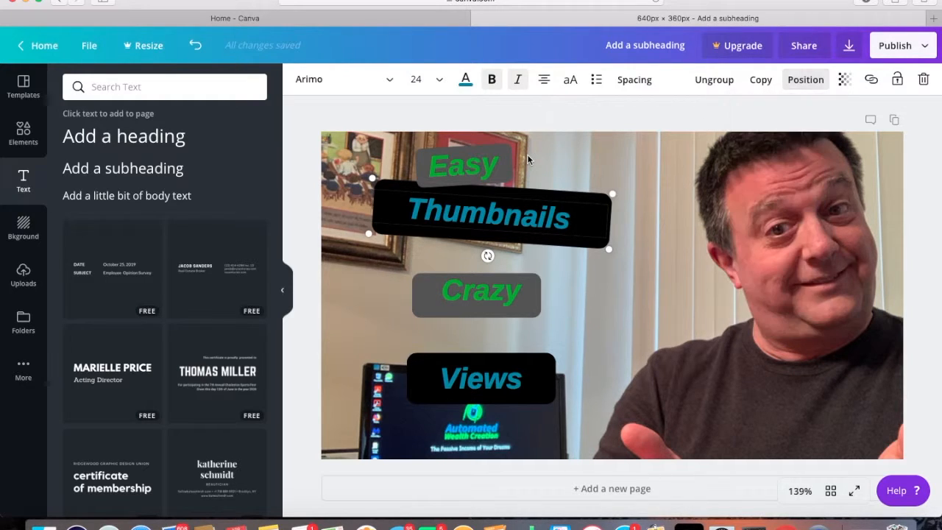
pyautogui.click(527, 154)
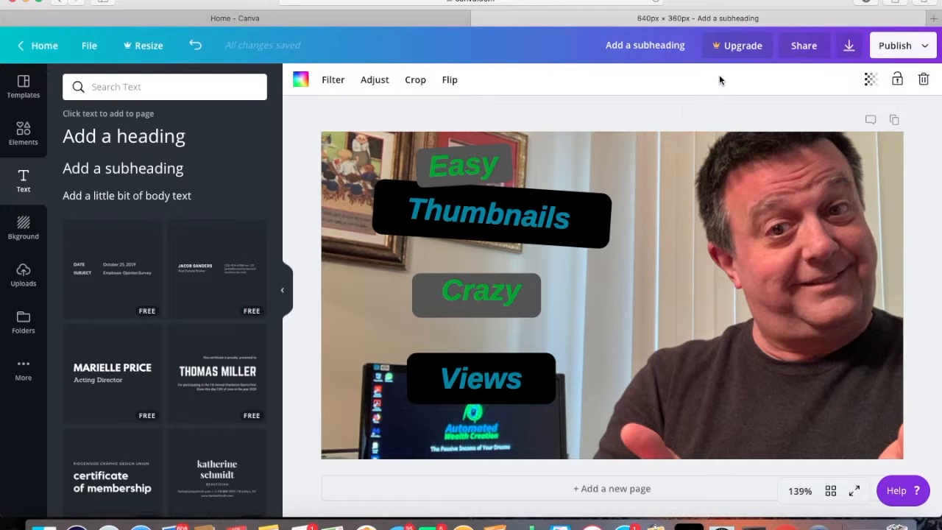
# Tilt the "Crazy" bar slightly counterclockwise and the "Views" bar slightly clockwise, stacking them closely together
pyautogui.click(591, 215)
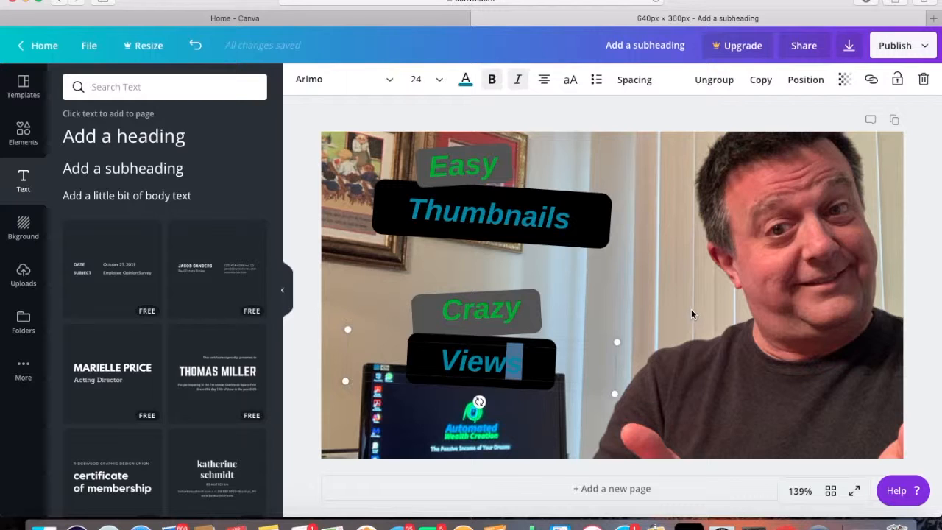
pyautogui.click(673, 314)
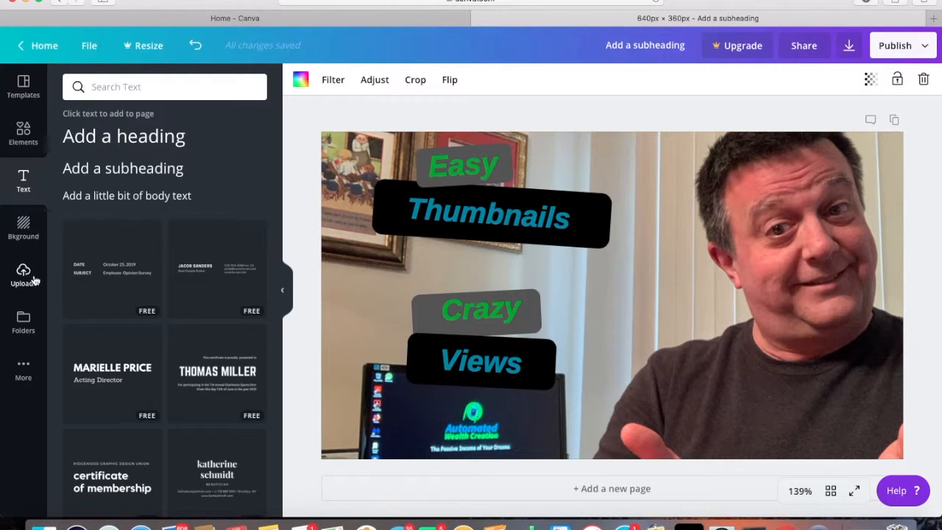
# Search the design elements for "youtube" and add the free red play-button logo with a white triangle to the page
pyautogui.click(24, 136)
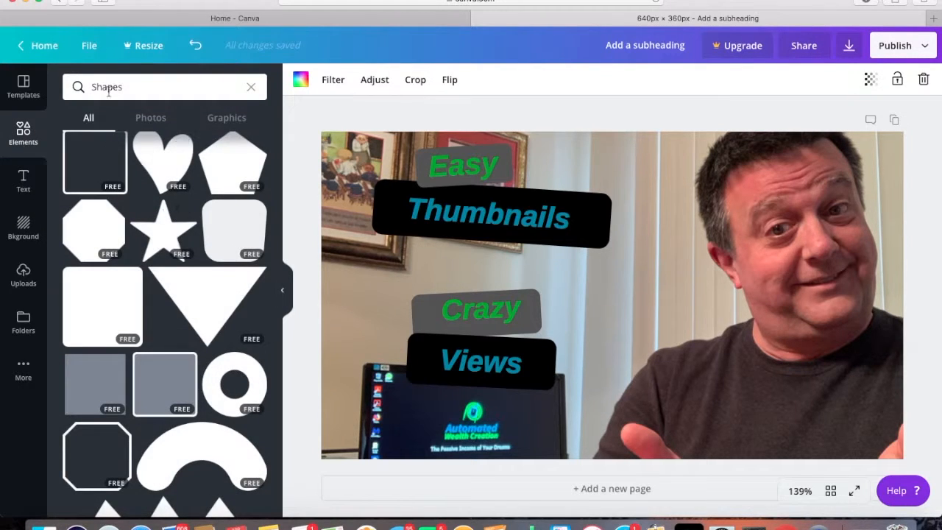
pyautogui.moveTo(129, 88); pyautogui.dragTo(84, 87)
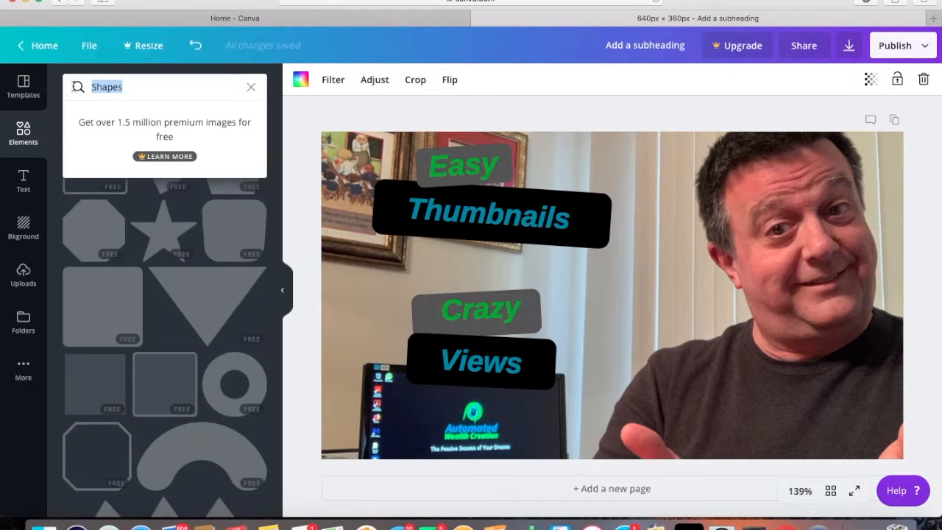
pyautogui.write('hyoutube')
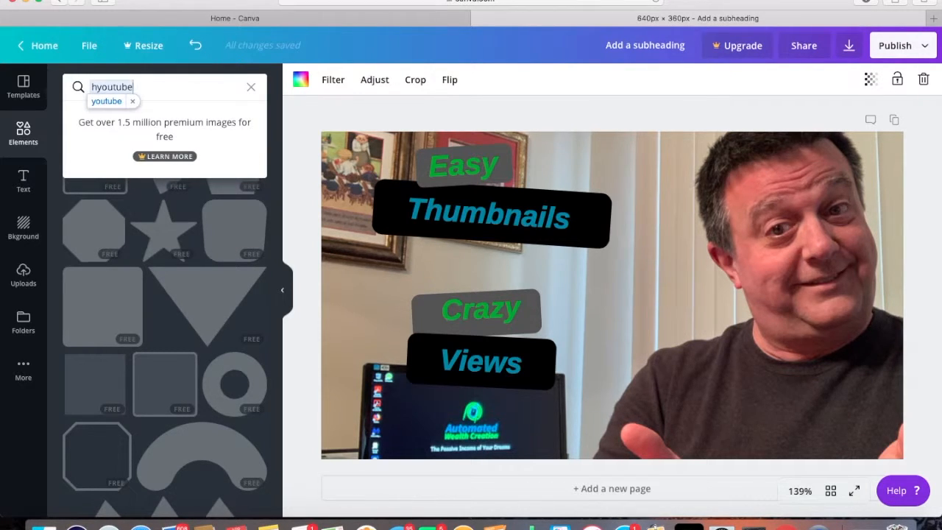
pyautogui.click(100, 99)
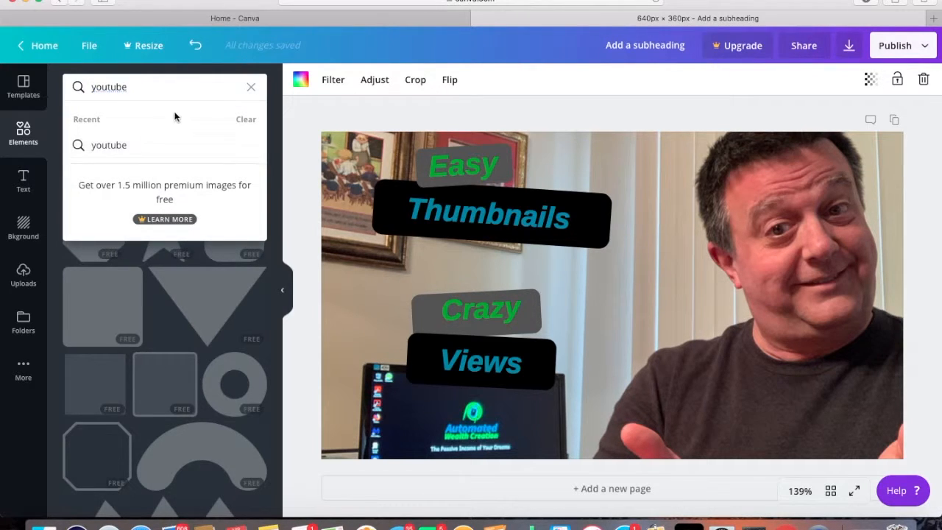
pyautogui.click(209, 145)
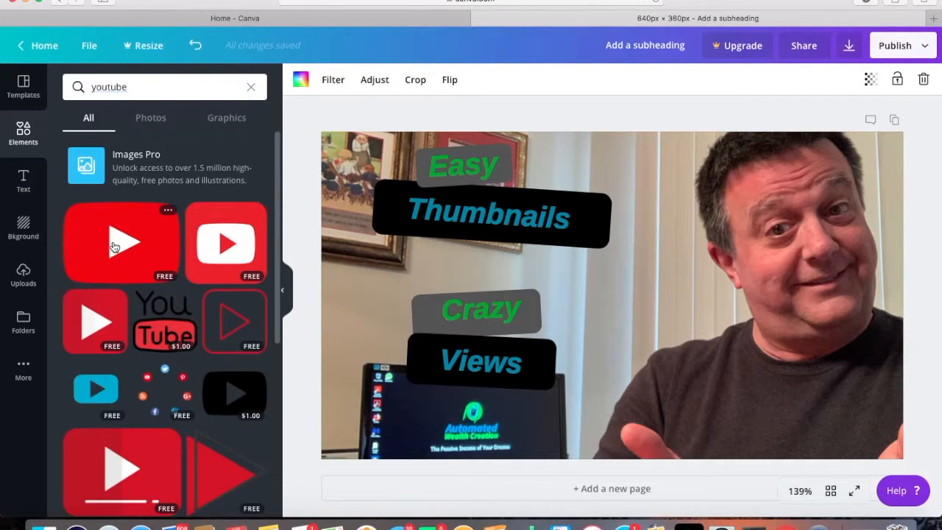
pyautogui.moveTo(114, 247); pyautogui.dragTo(373, 238)
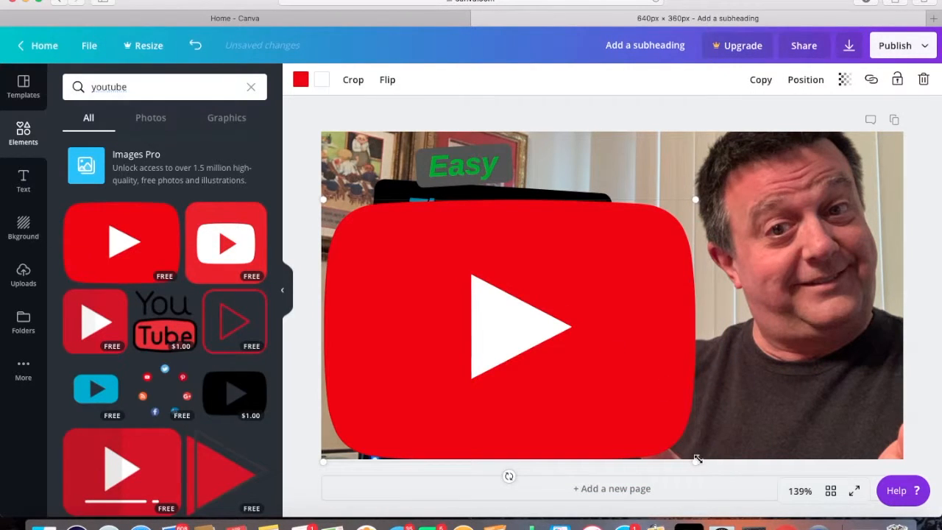
# Shrink the red play-button logo and place it between the "Thumbnails" and "Crazy" bars
pyautogui.moveTo(694, 462); pyautogui.dragTo(445, 242)
pyautogui.moveTo(384, 246); pyautogui.dragTo(479, 268)
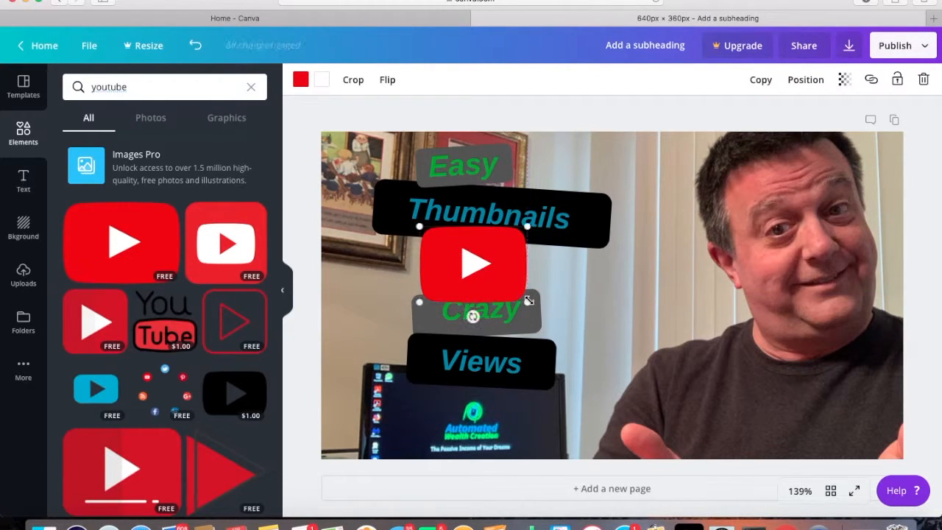
pyautogui.moveTo(525, 301); pyautogui.dragTo(504, 273)
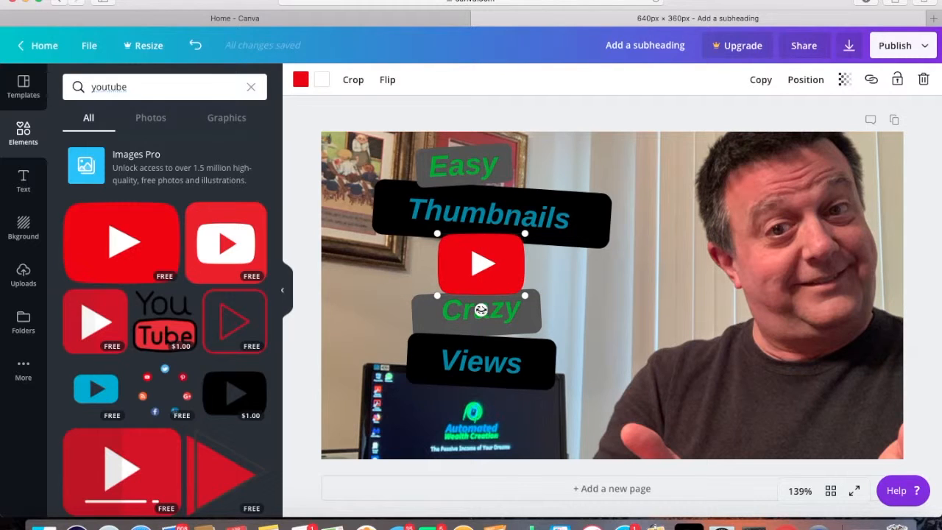
# Tilt the play-button logo slightly counterclockwise and send it backward one layer
pyautogui.moveTo(481, 309); pyautogui.dragTo(484, 310)
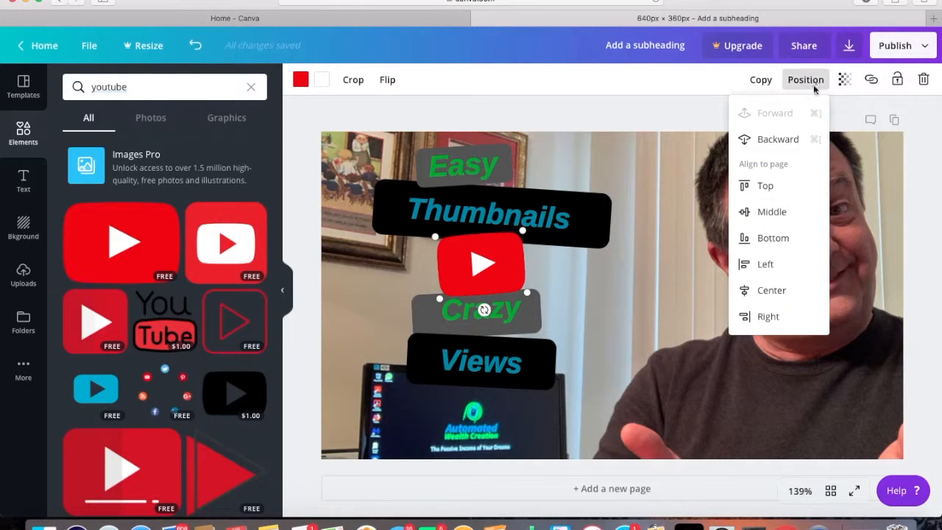
pyautogui.click(778, 142)
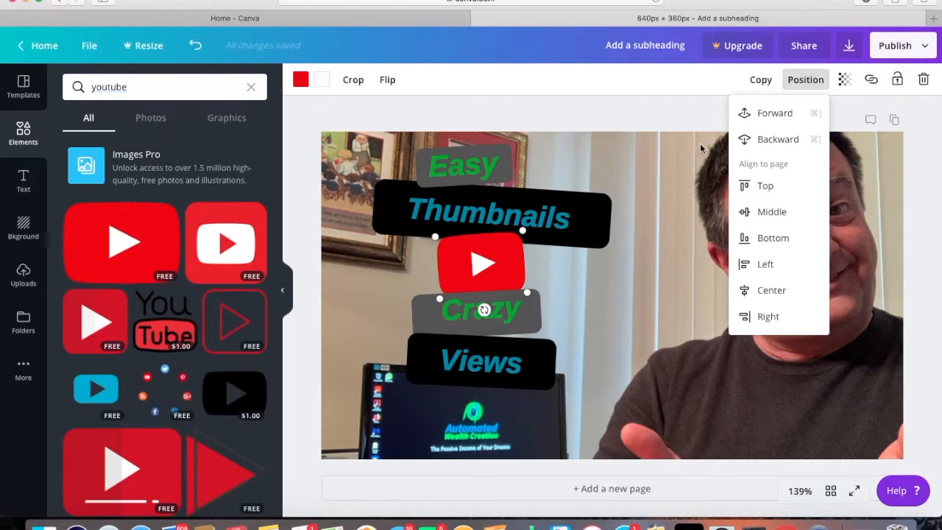
pyautogui.click(693, 79)
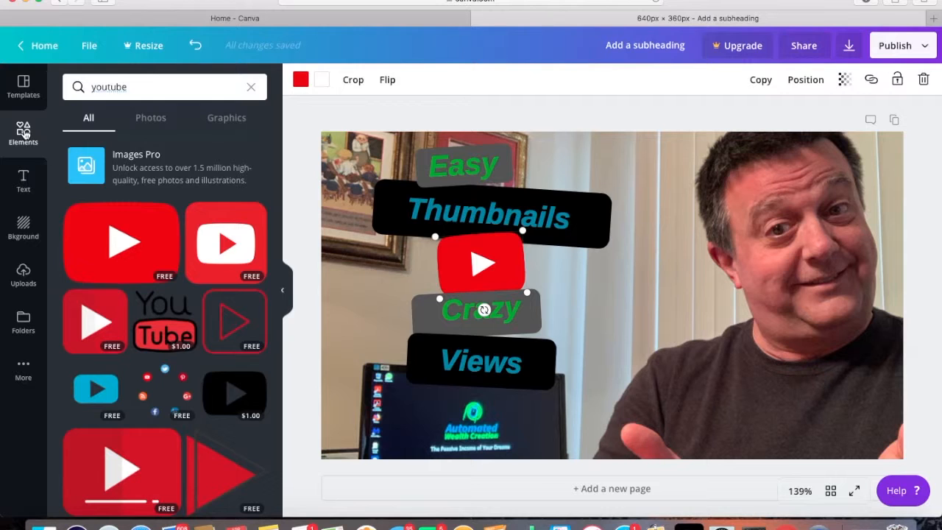
# Clear the element search, add a gray square shape, and enlarge it over the middle of the page
pyautogui.click(250, 88)
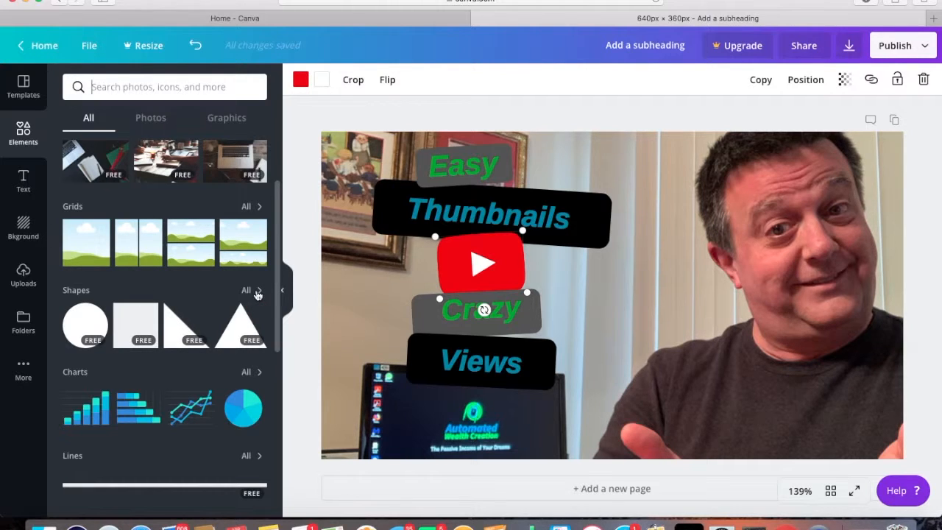
pyautogui.click(134, 326)
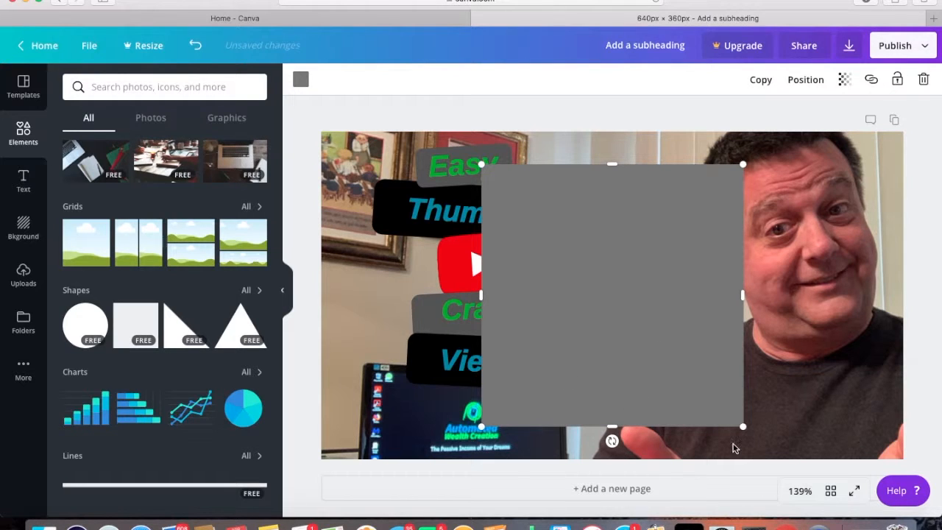
pyautogui.moveTo(742, 426); pyautogui.dragTo(793, 474)
pyautogui.moveTo(729, 375); pyautogui.dragTo(664, 297)
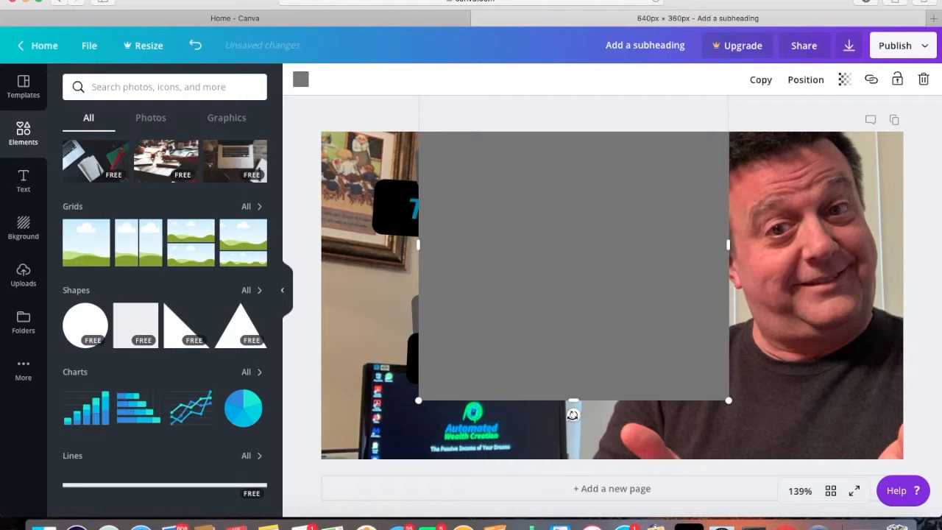
# Tilt the gray square counterclockwise, stretch its height to about 432, and move it over the photo's left side
pyautogui.moveTo(574, 415); pyautogui.dragTo(610, 421)
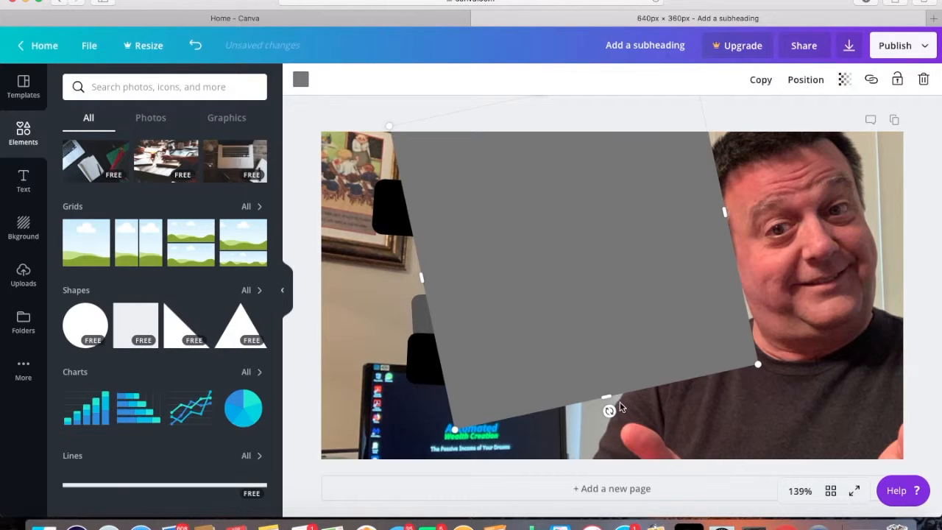
pyautogui.moveTo(608, 397); pyautogui.dragTo(653, 471)
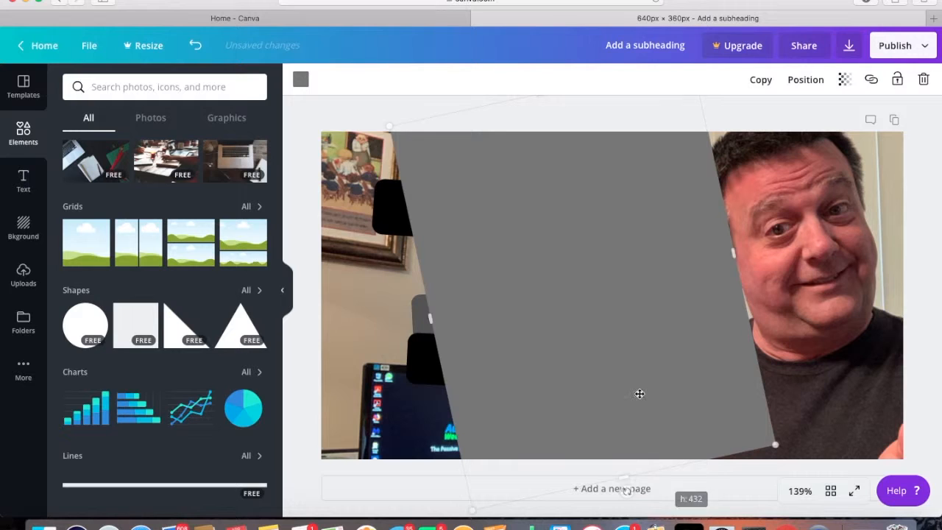
pyautogui.moveTo(635, 351); pyautogui.dragTo(359, 363)
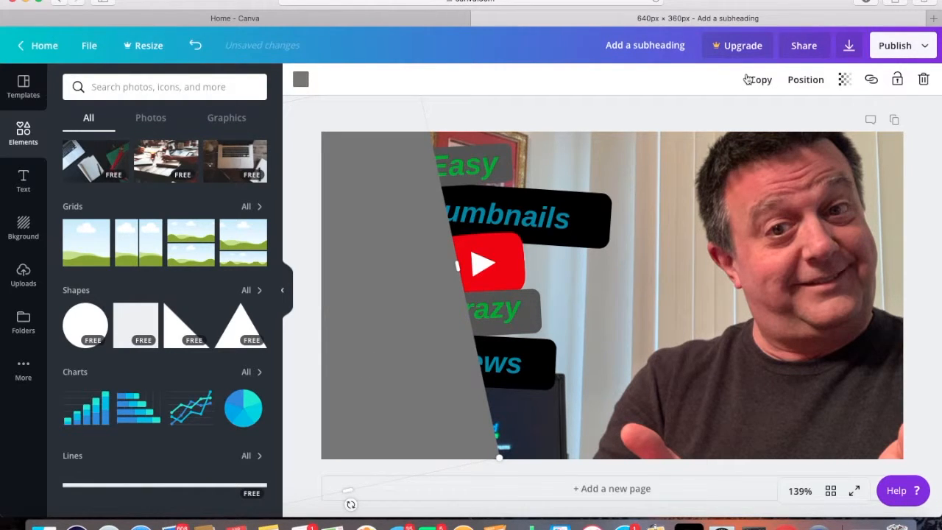
# Send the gray shape backward layer by layer until it sits behind the play-button logo and all text bars
pyautogui.click(808, 80)
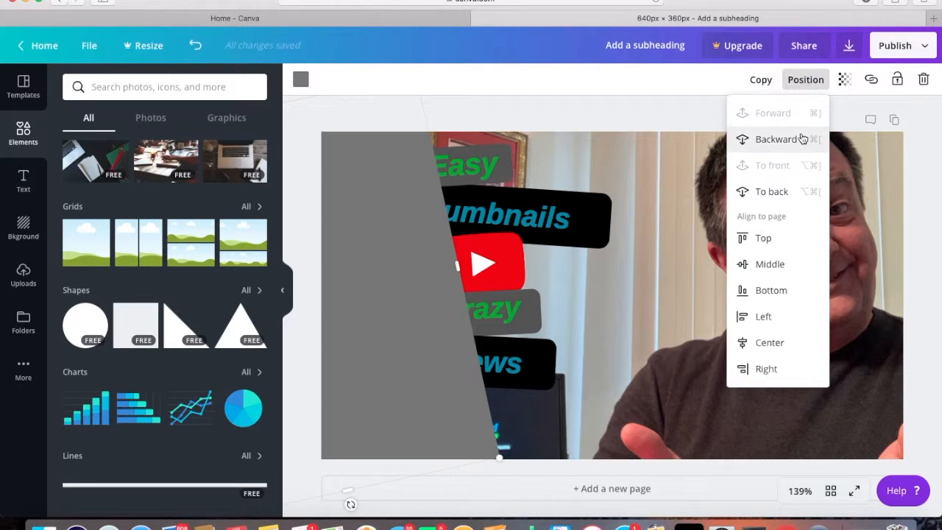
pyautogui.click(782, 141)
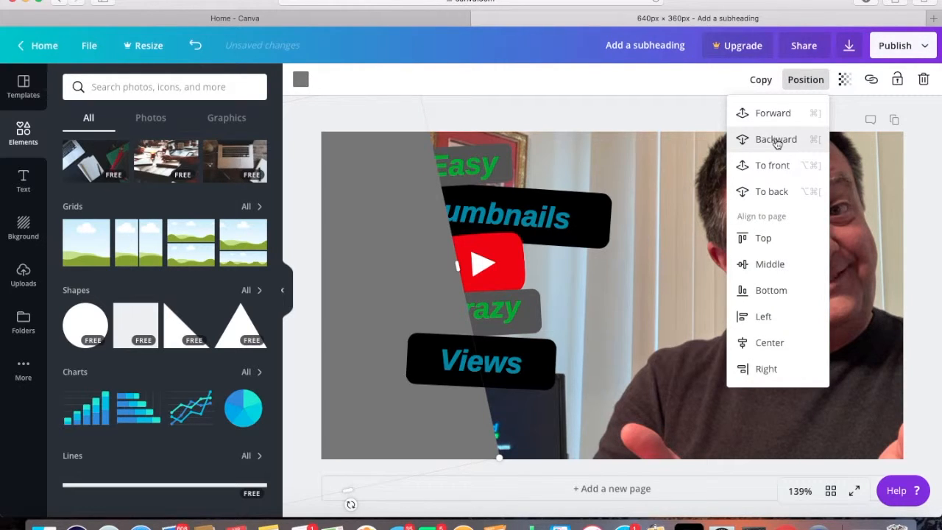
pyautogui.click(777, 144)
pyautogui.click(776, 144)
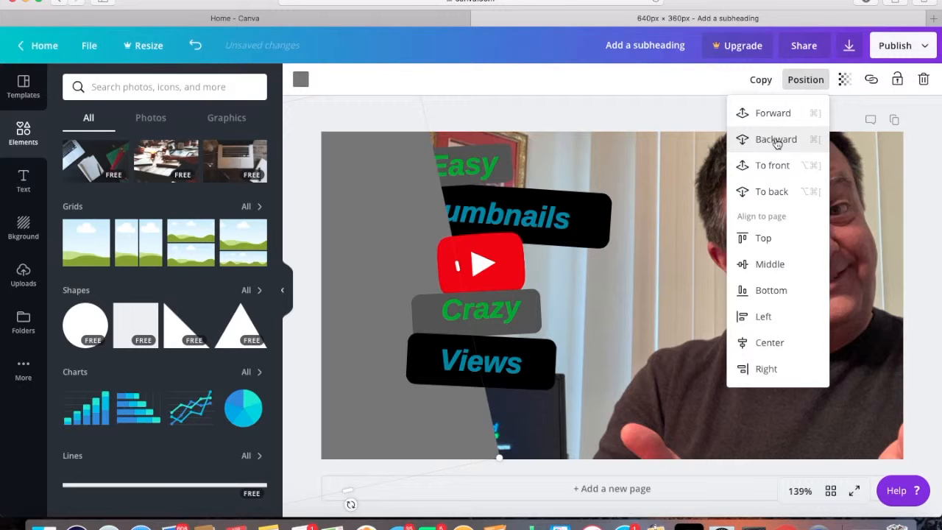
pyautogui.click(777, 143)
pyautogui.click(777, 144)
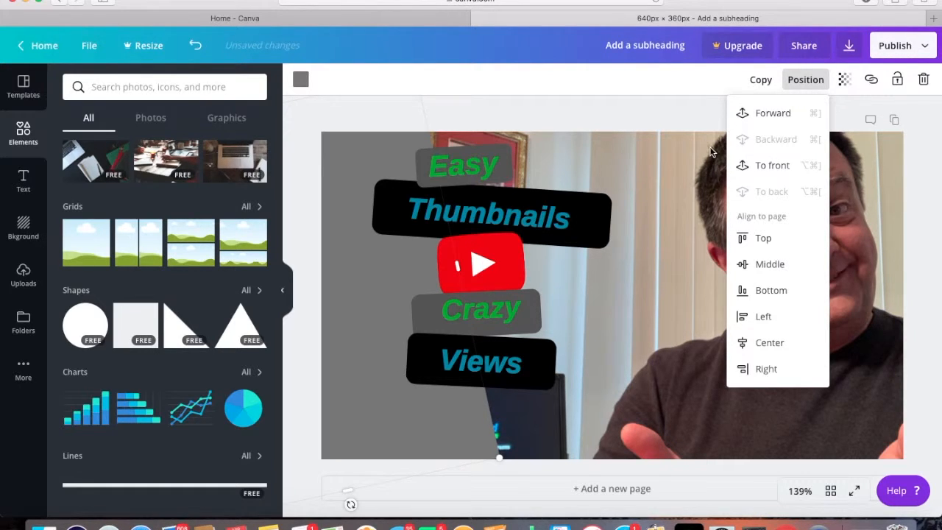
pyautogui.click(670, 112)
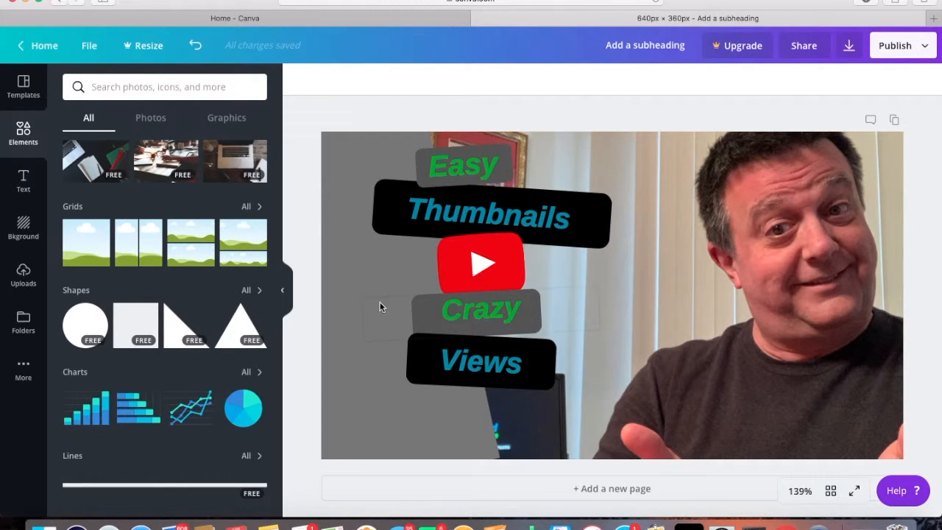
# Set the transparency of the tilted gray background shape to 75
pyautogui.click(340, 422)
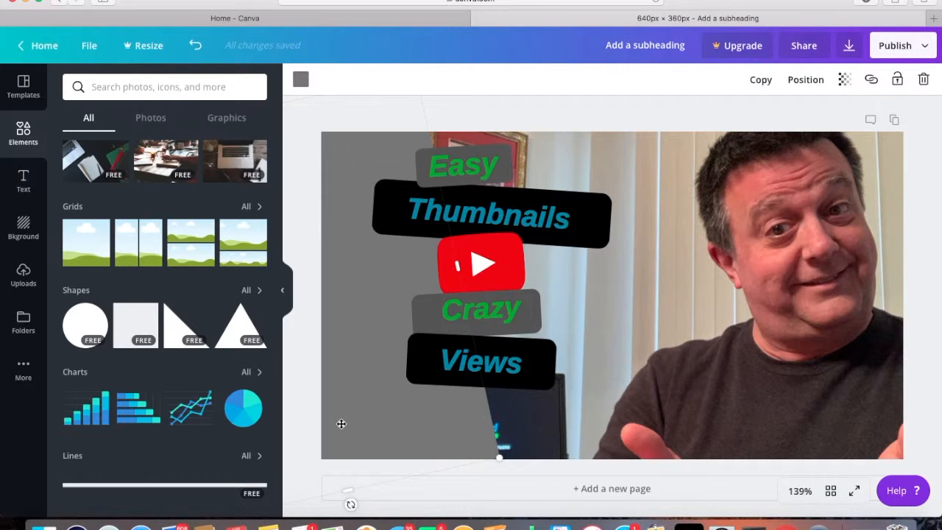
pyautogui.click(847, 85)
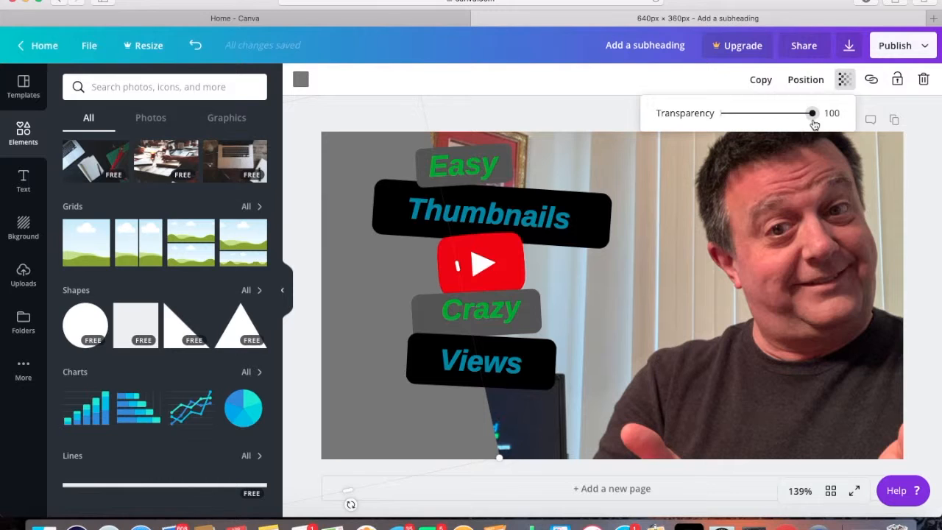
pyautogui.moveTo(814, 118); pyautogui.dragTo(782, 139)
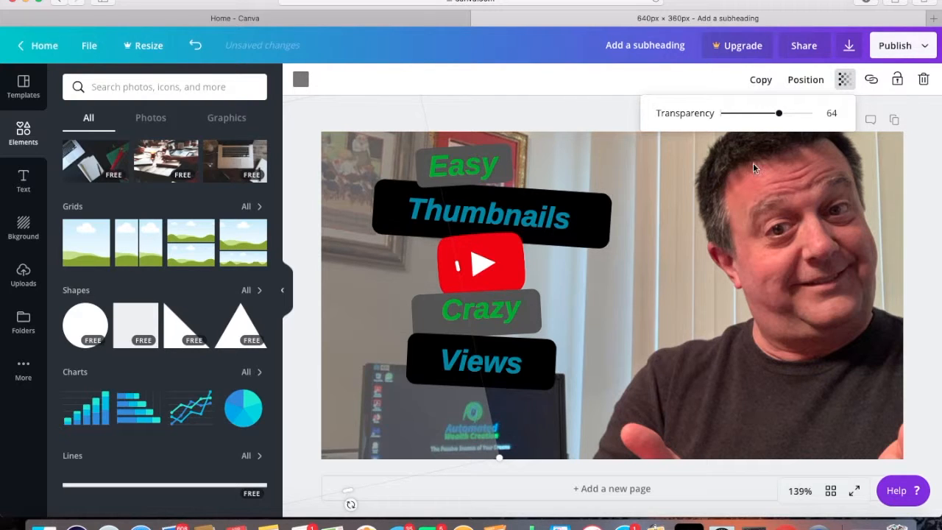
pyautogui.moveTo(782, 120); pyautogui.dragTo(792, 121)
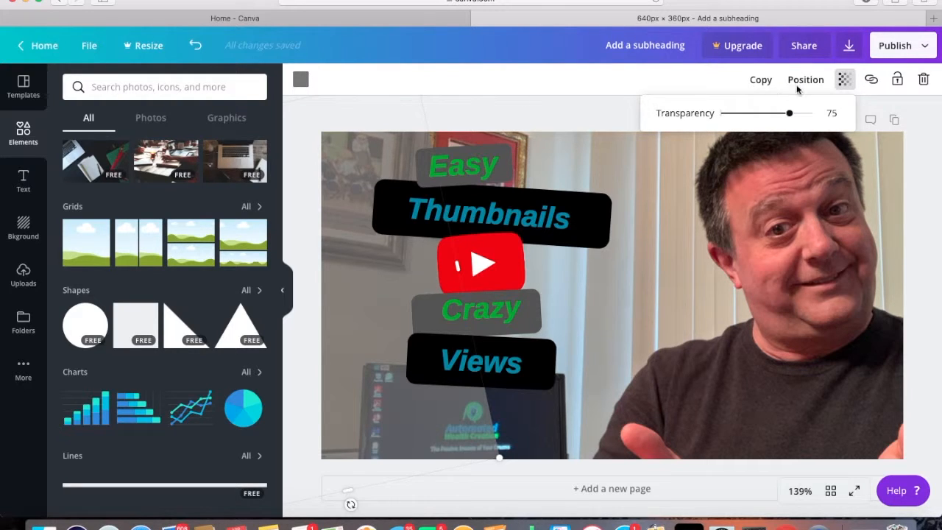
# Download the finished thumbnail as a PNG and dismiss the Canva for Work trial offer
pyautogui.click(926, 47)
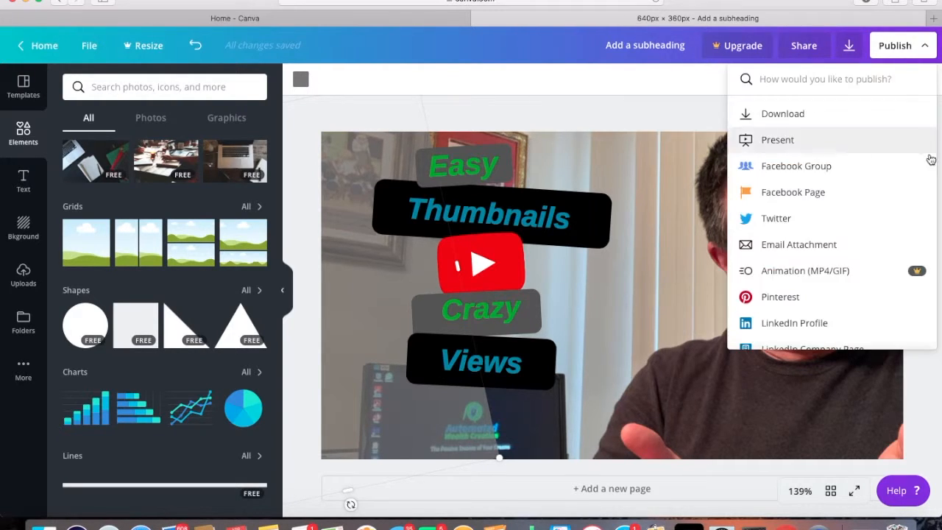
pyautogui.click(787, 115)
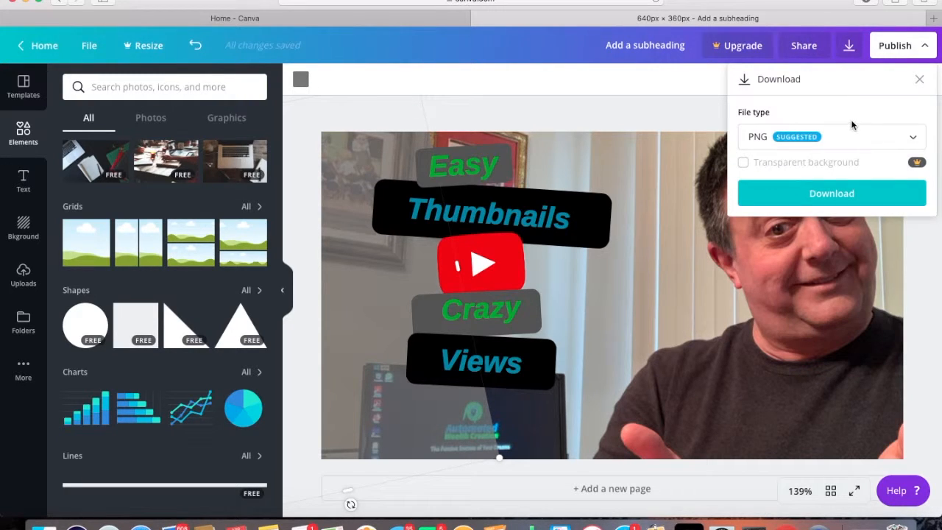
pyautogui.click(847, 195)
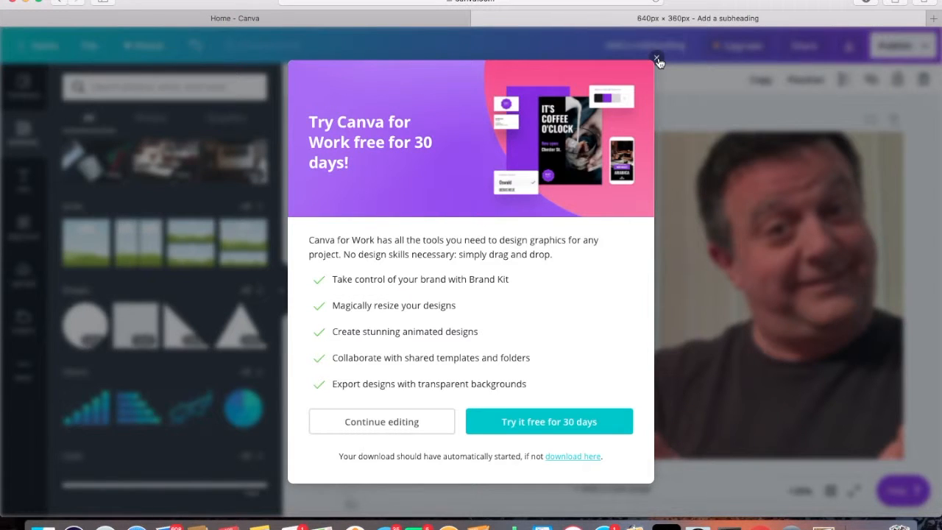
pyautogui.click(658, 59)
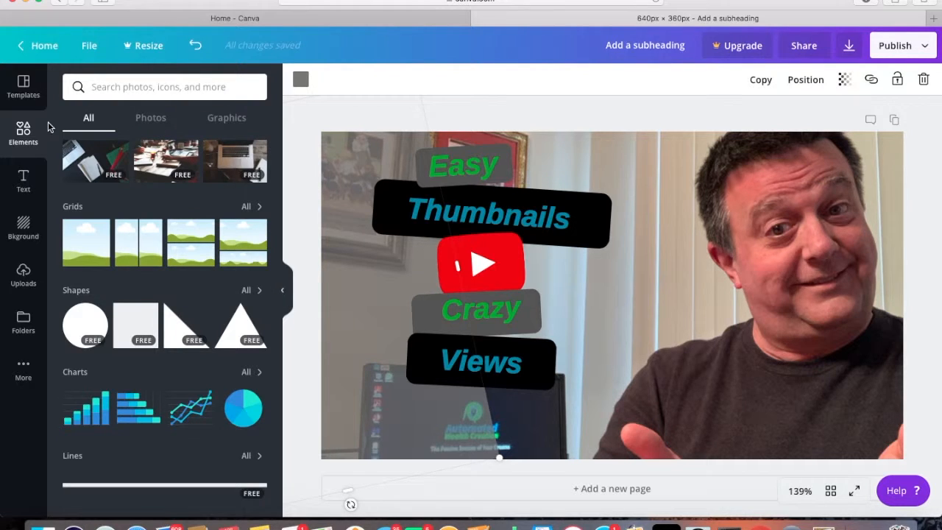
# Return to the home page, go to all designs, and preview the earlier untitled "Easy Thumbnails Crazy Views" design before closing its preview
pyautogui.click(51, 56)
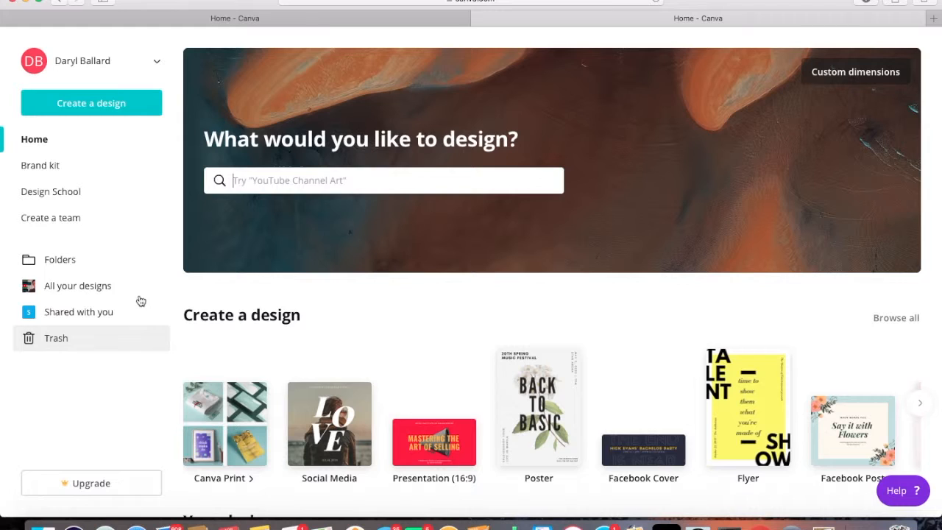
pyautogui.click(61, 263)
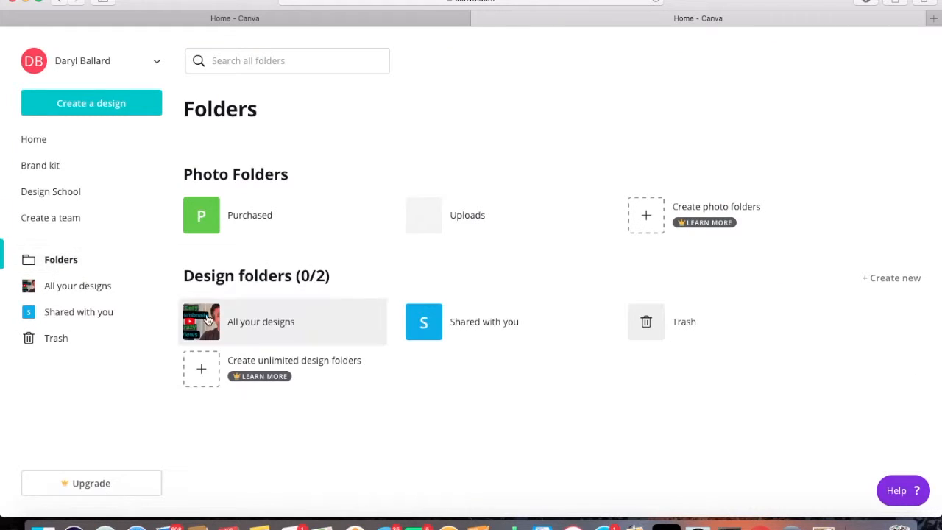
pyautogui.click(74, 290)
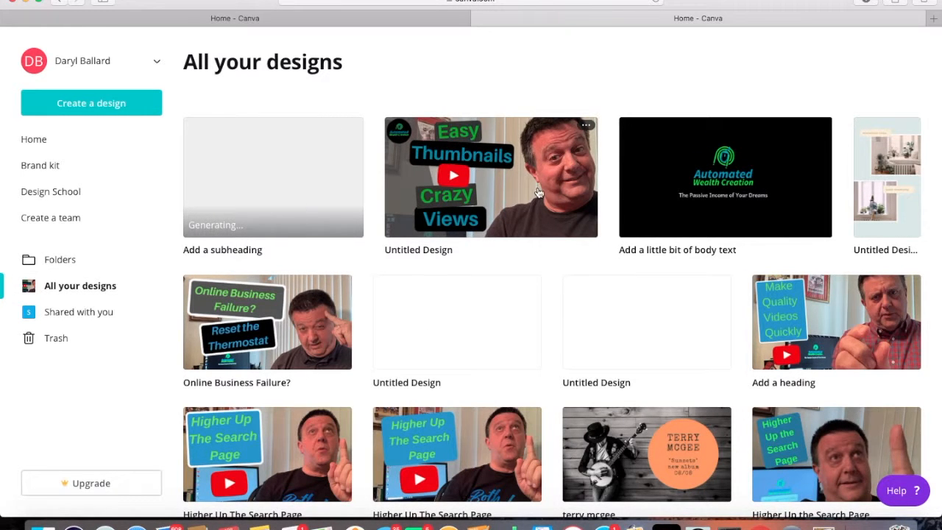
pyautogui.click(536, 192)
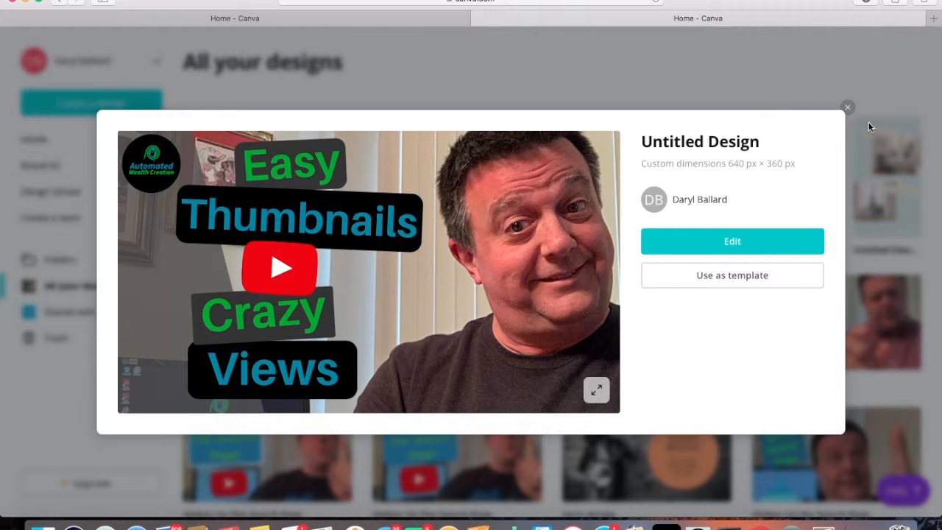
pyautogui.click(849, 109)
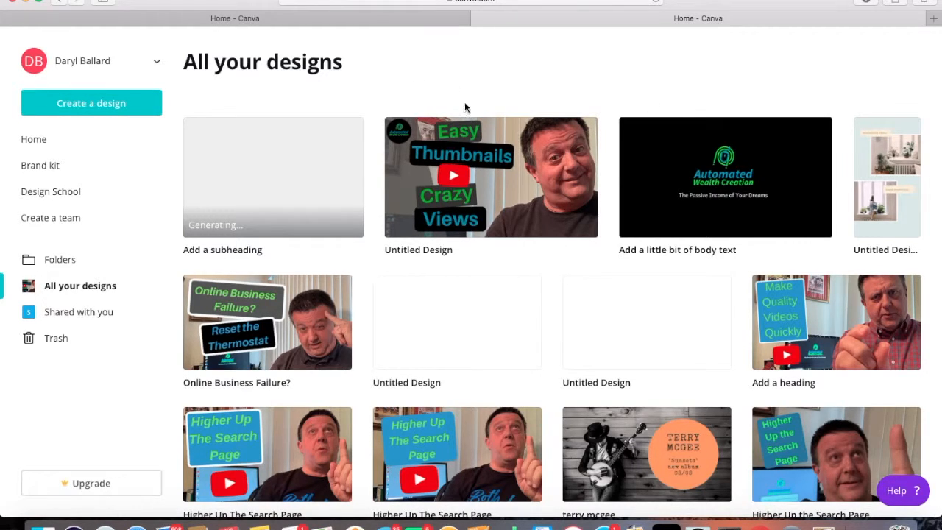
# Open the earlier untitled "Easy Thumbnails Crazy Views" design for editing and show the image adjustment settings of its background photo
pyautogui.click(543, 193)
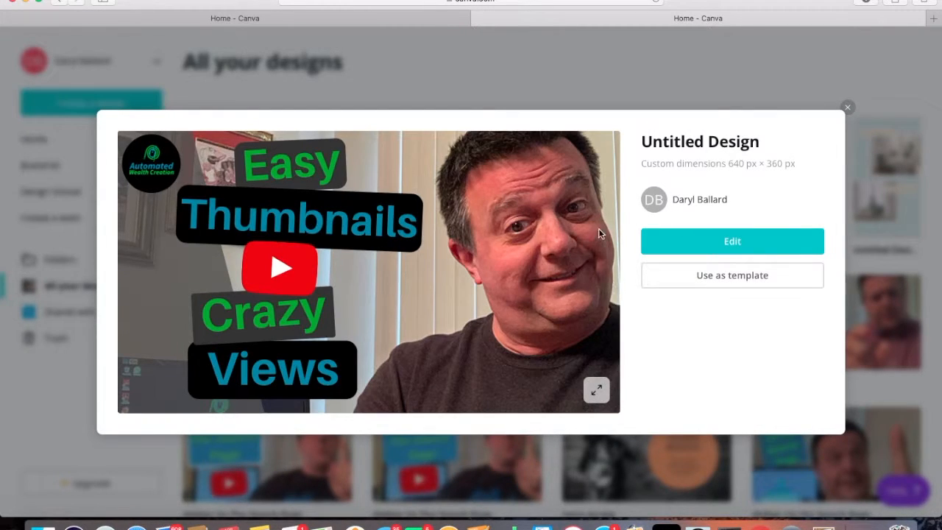
pyautogui.click(729, 245)
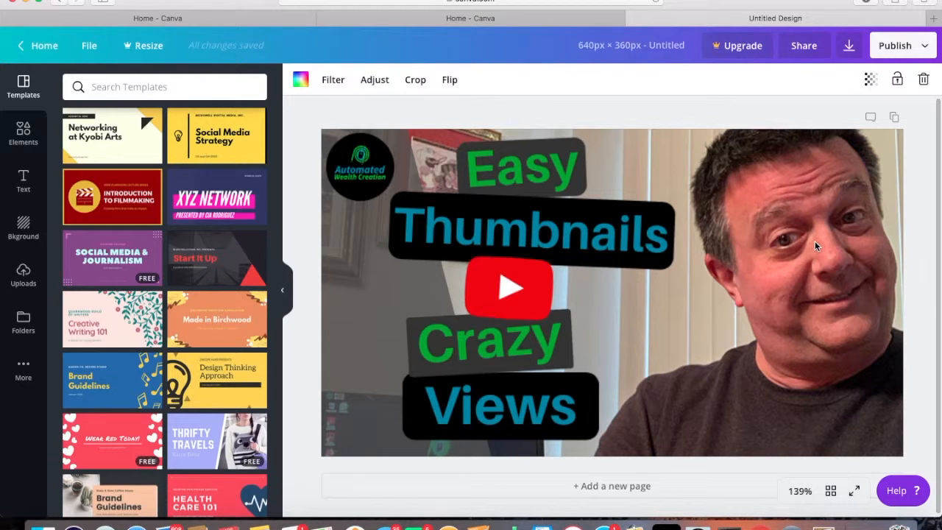
pyautogui.click(375, 81)
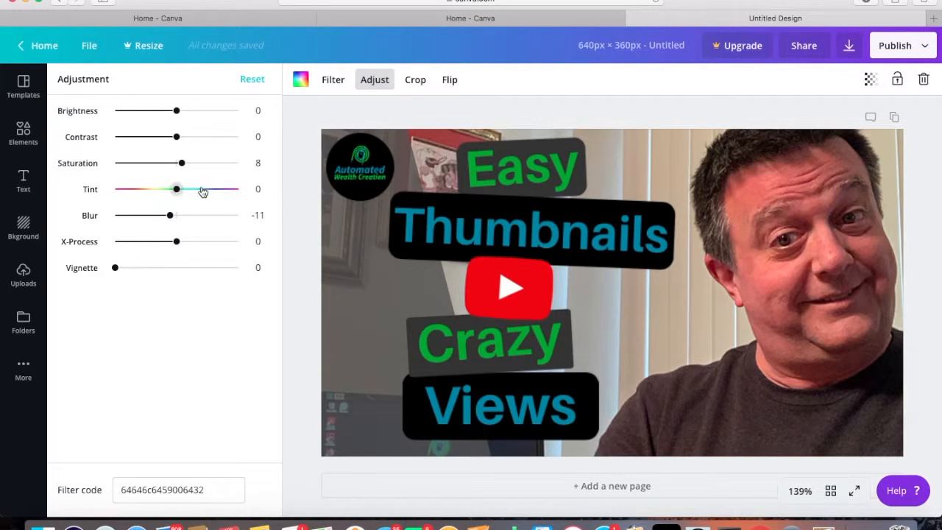